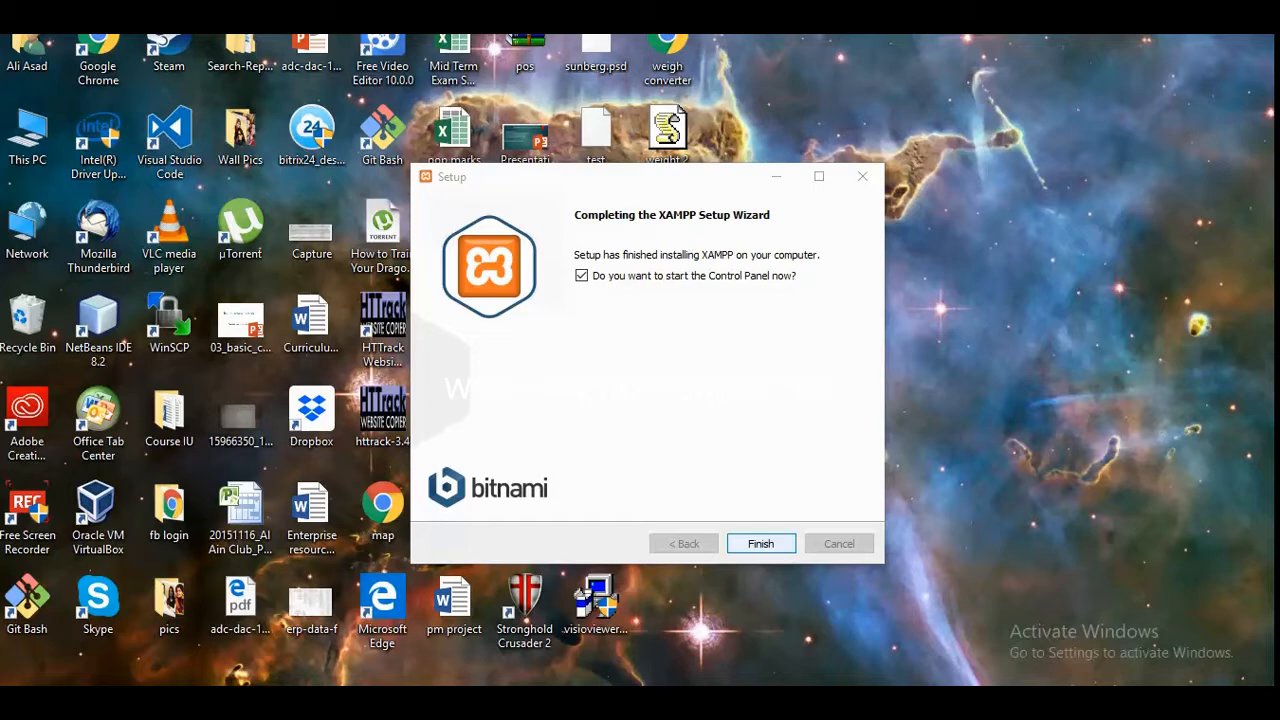
Finish the XAMPP setup wizard with the Control Panel set to launch, and save English as its language
click(761, 544)
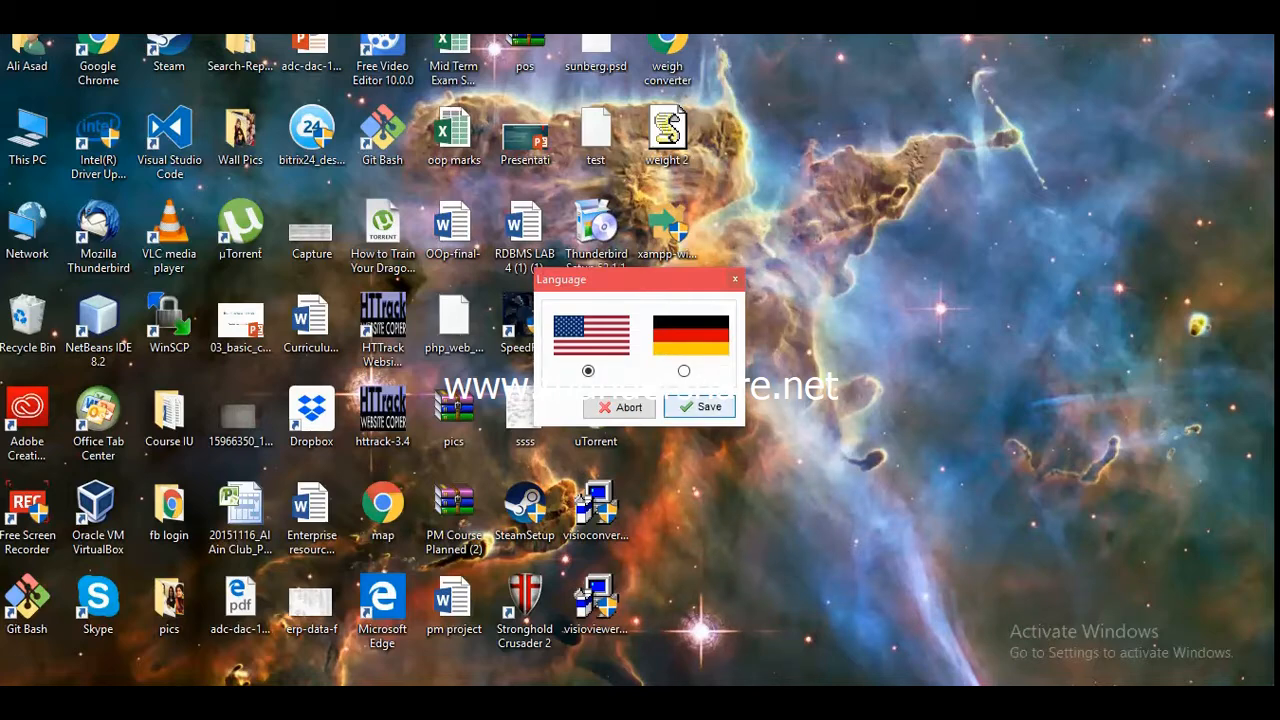
key(Return)
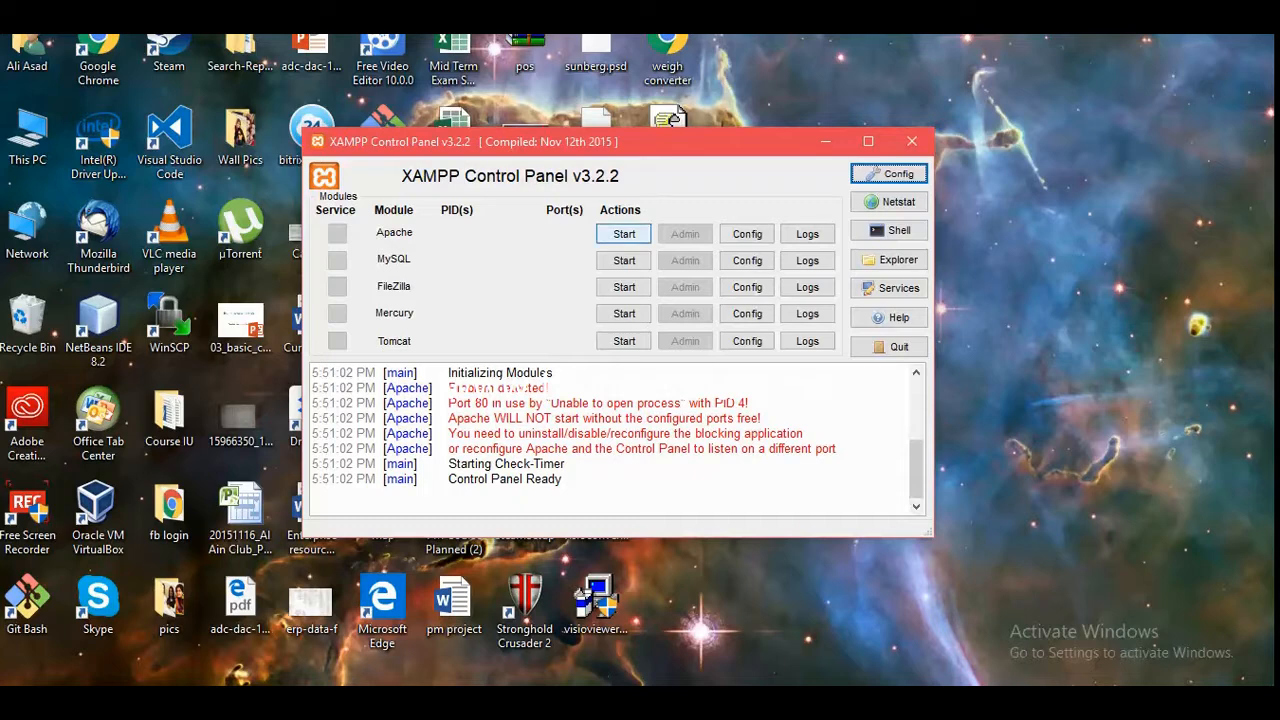
Start the MySQL module and try to start the Apache module
click(624, 233)
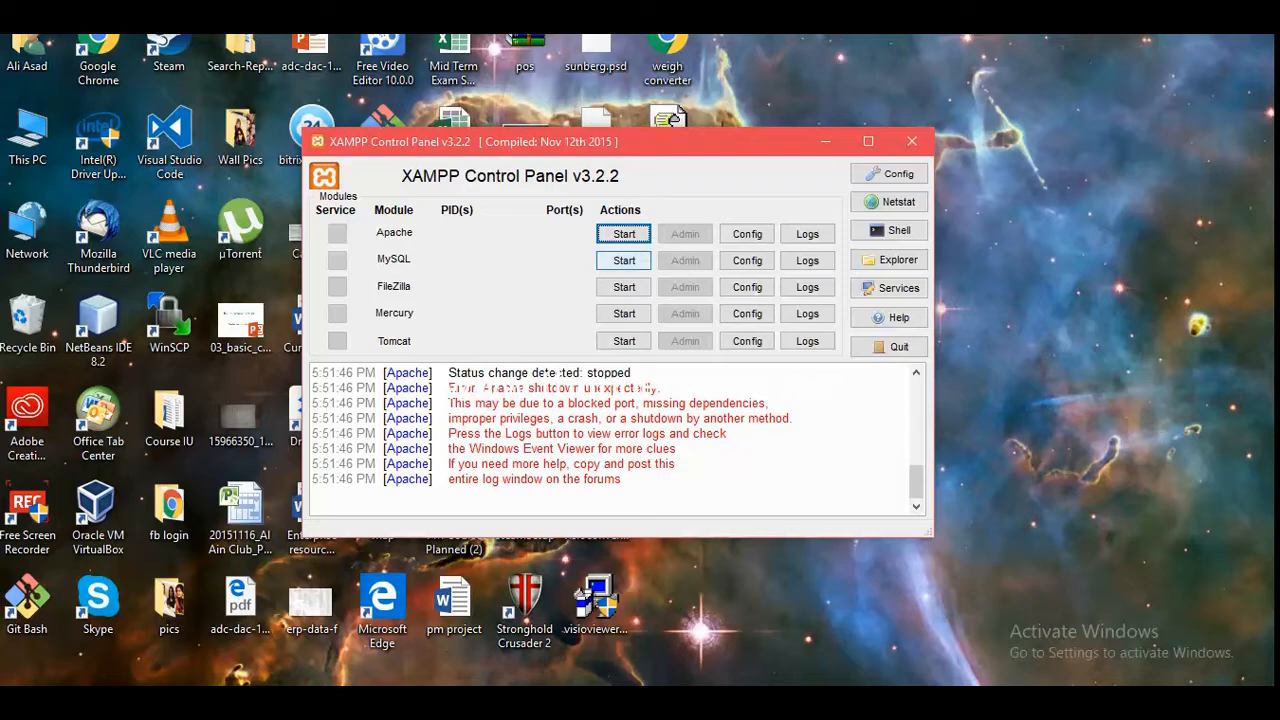
click(624, 260)
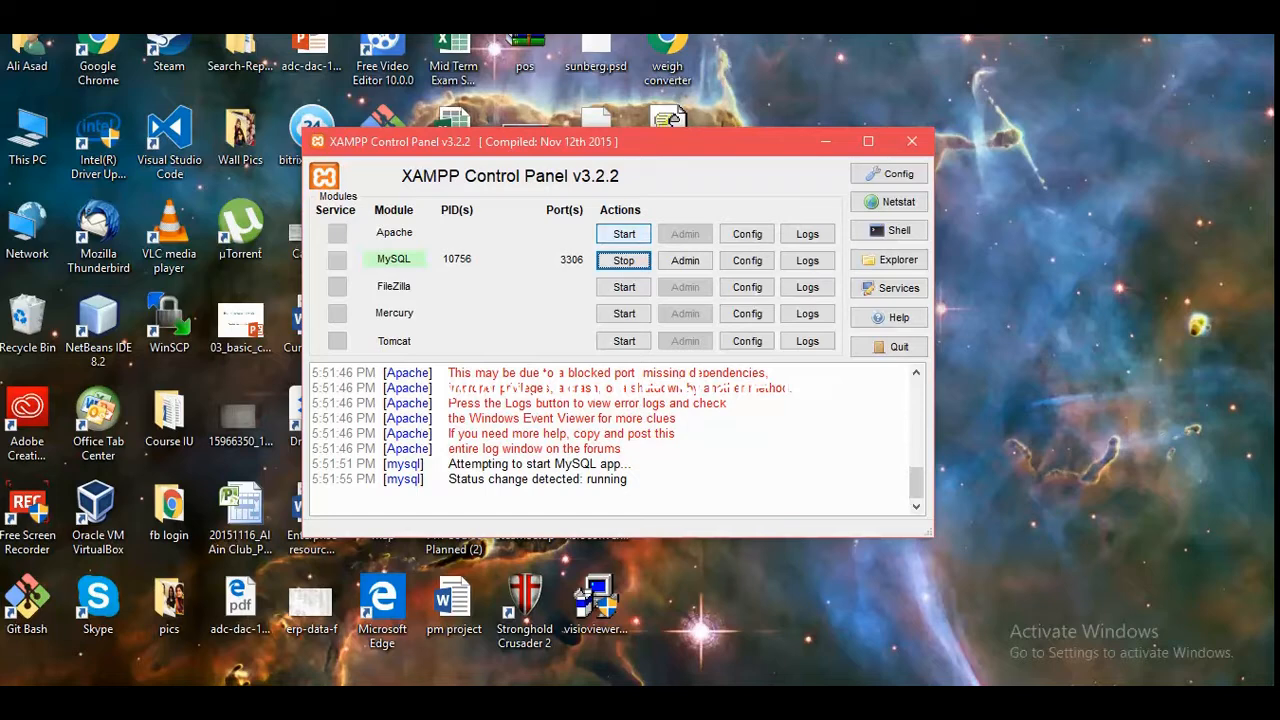
click(624, 234)
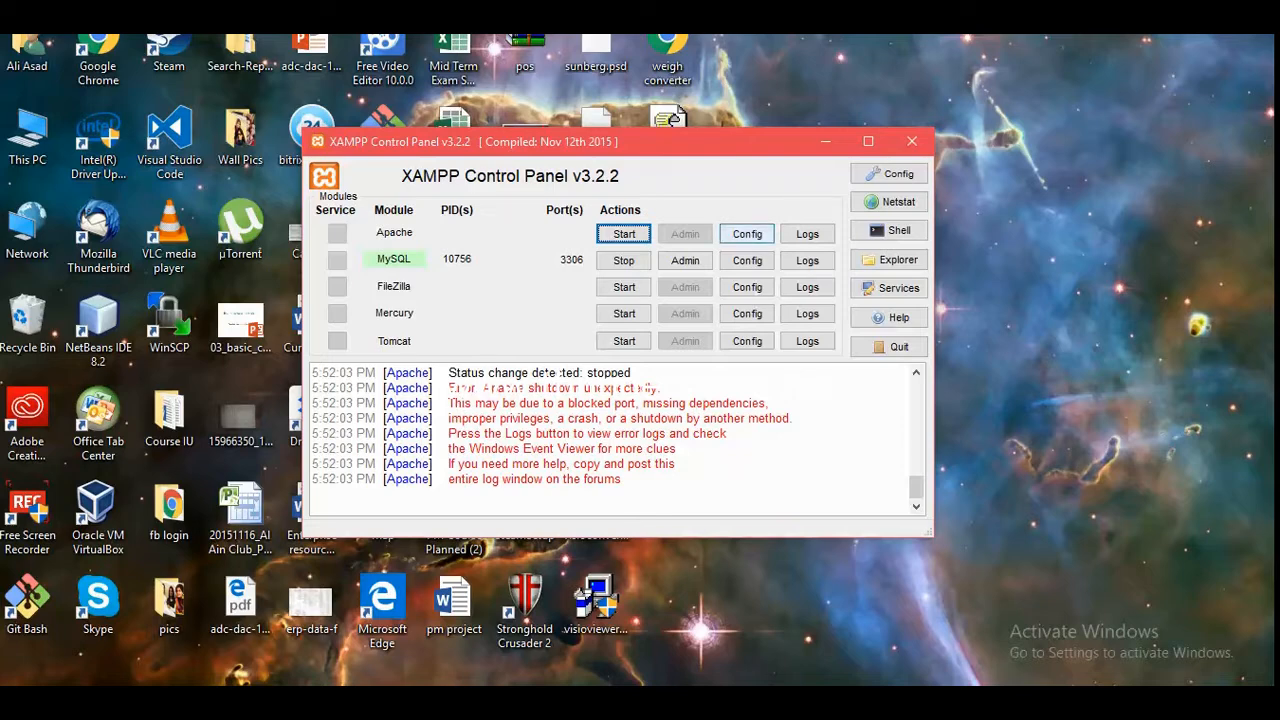
Open Apache's httpd.conf configuration file in a maximized window
click(747, 234)
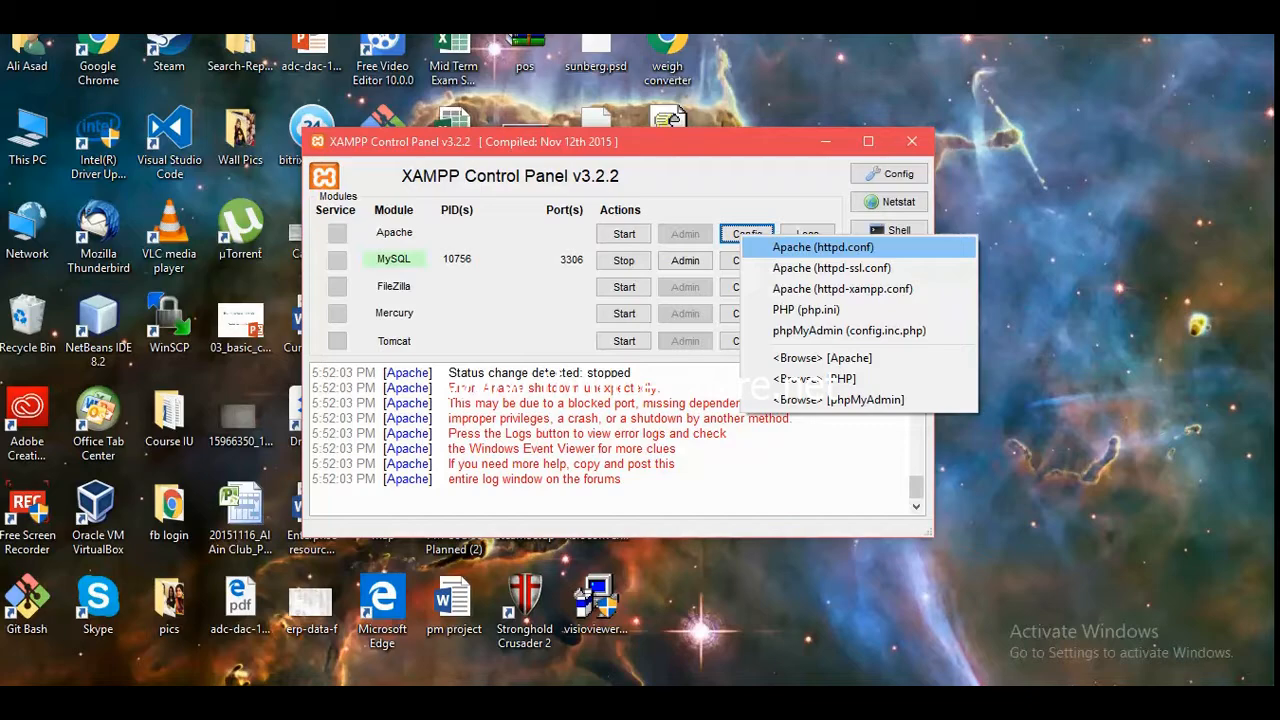
click(822, 247)
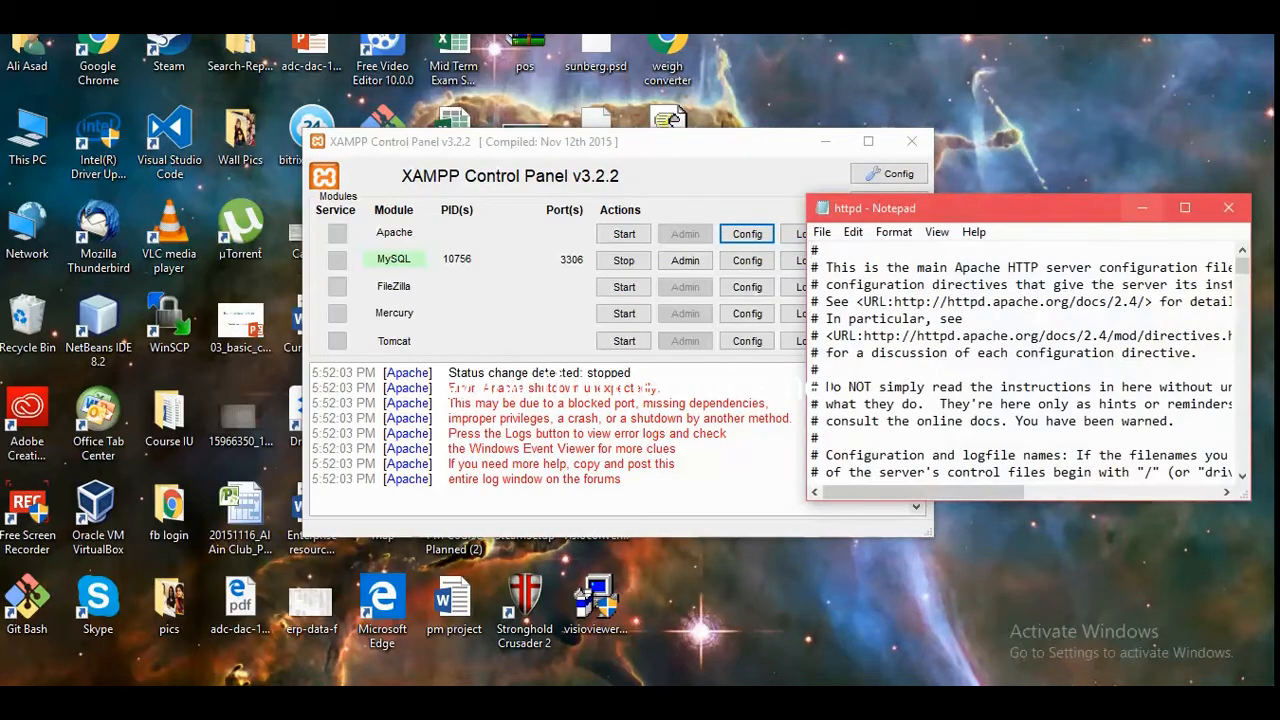
click(1185, 208)
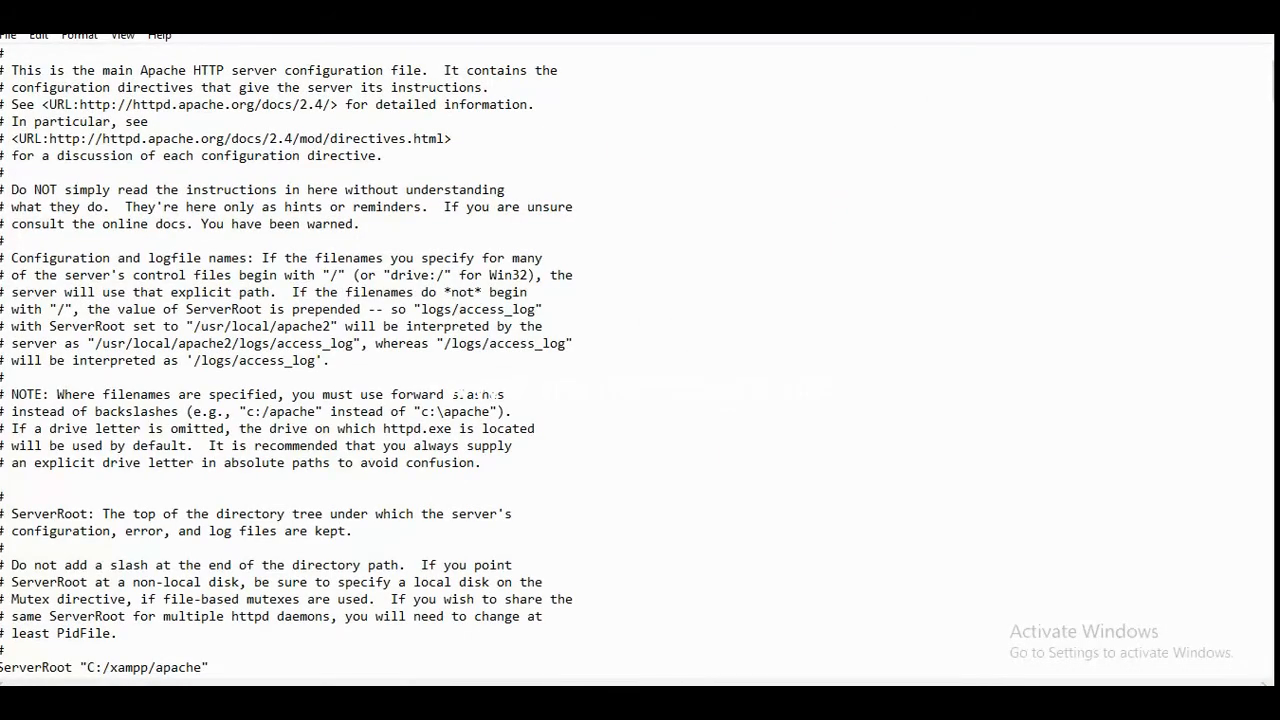
key(ctrl+f)
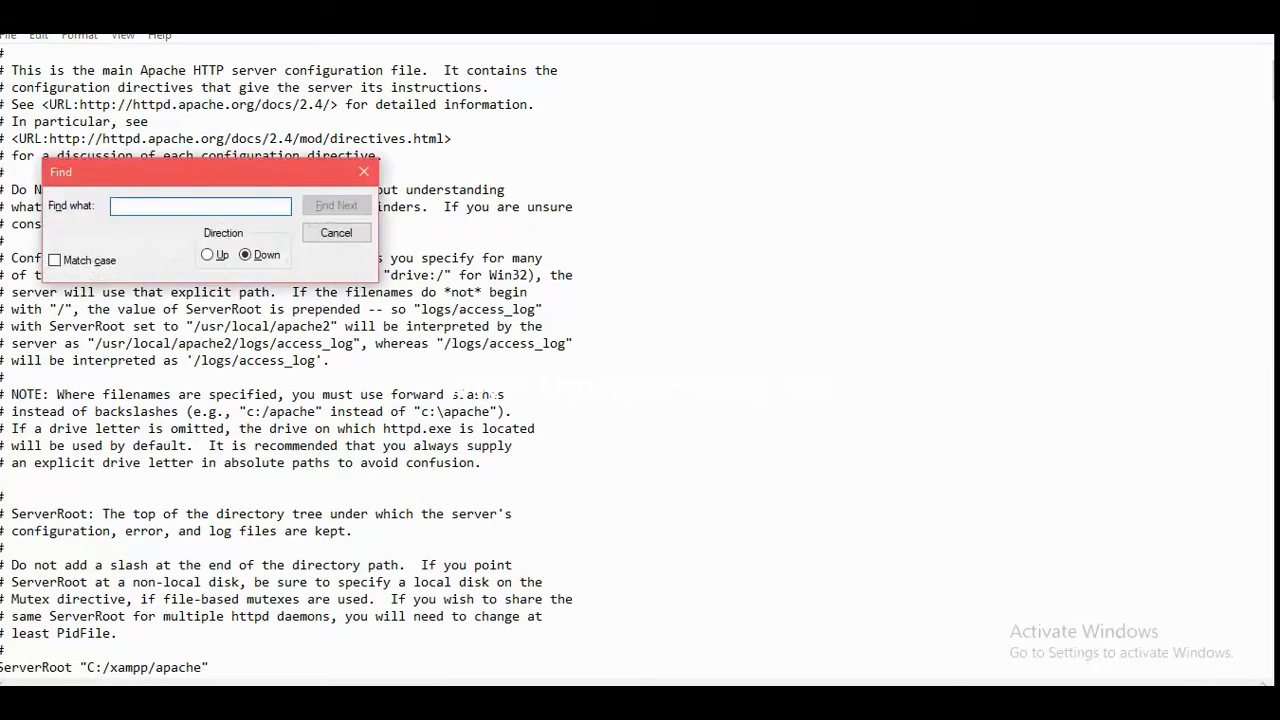
click(364, 172)
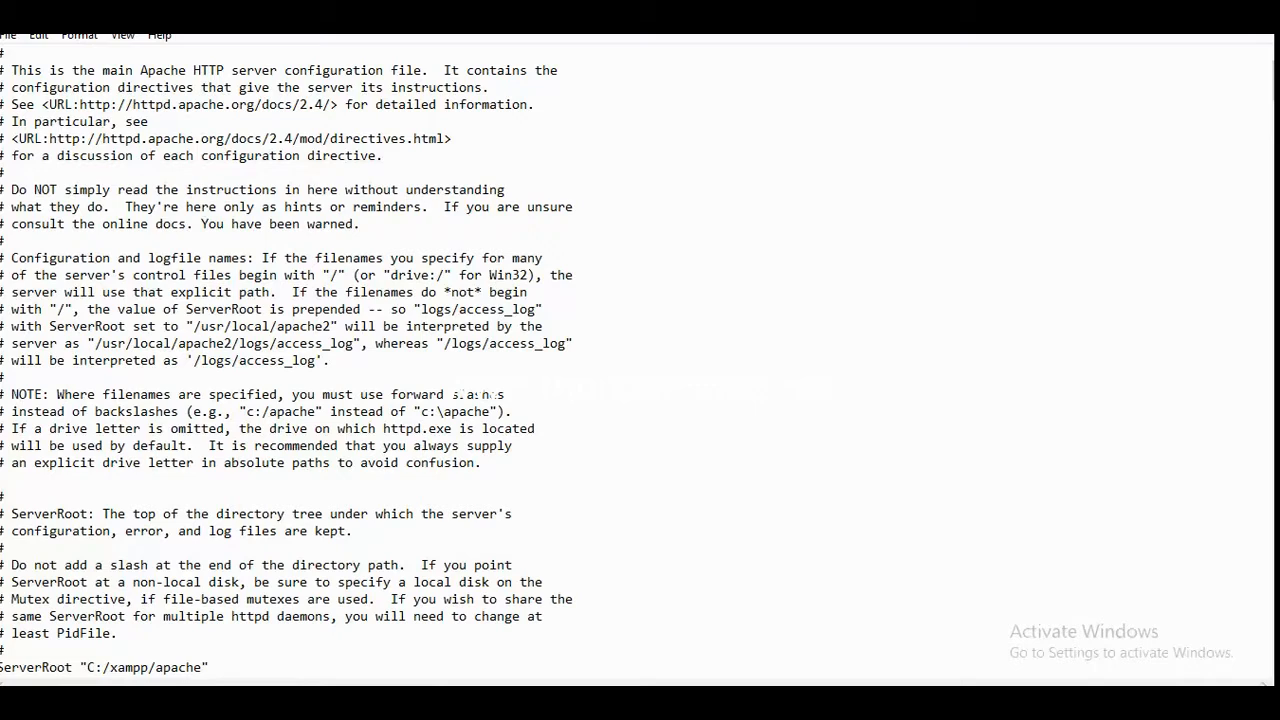
Find the active Listen directive in httpd.conf by searching for "listen" and set its port to 8080
key(ctrl+f)
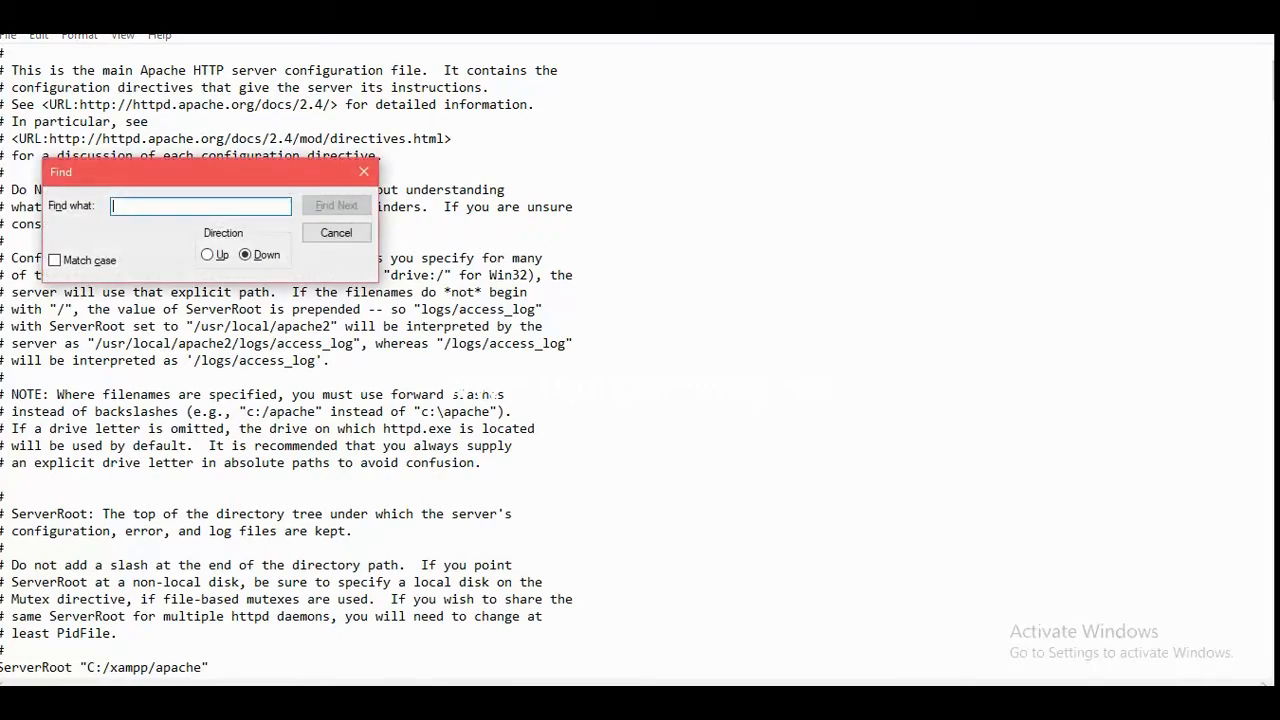
text(listen)
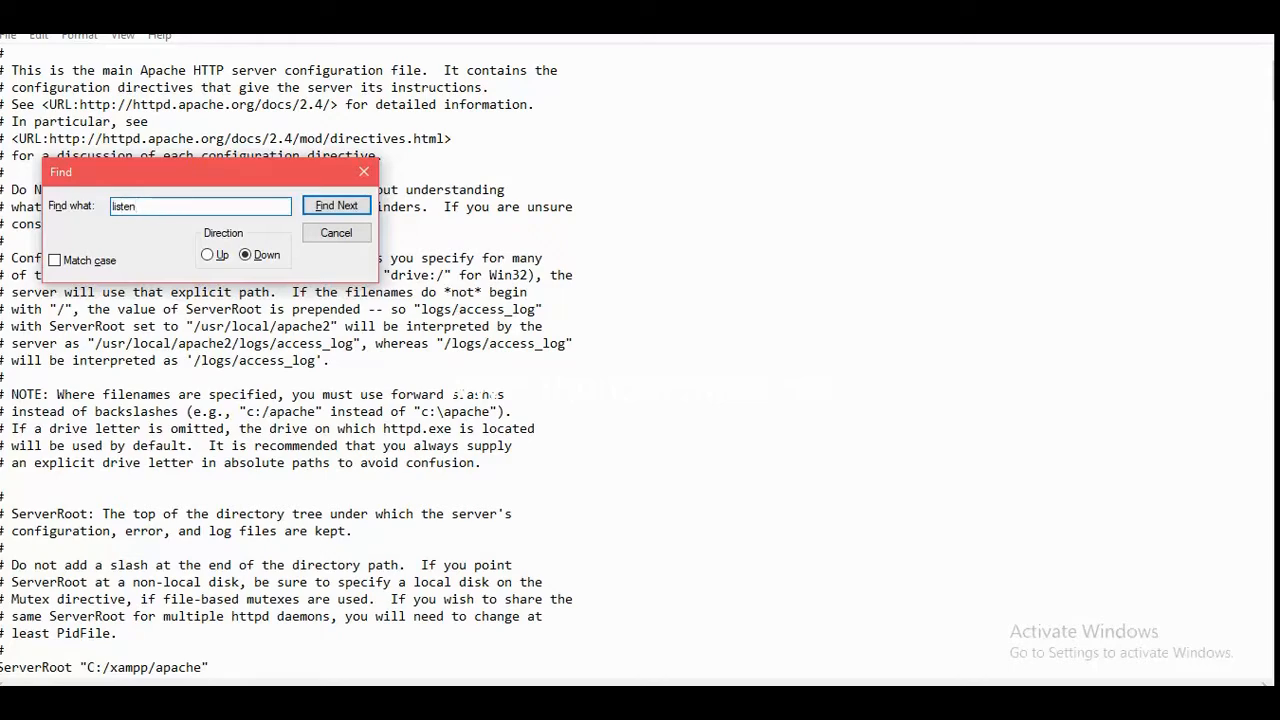
key(Return)
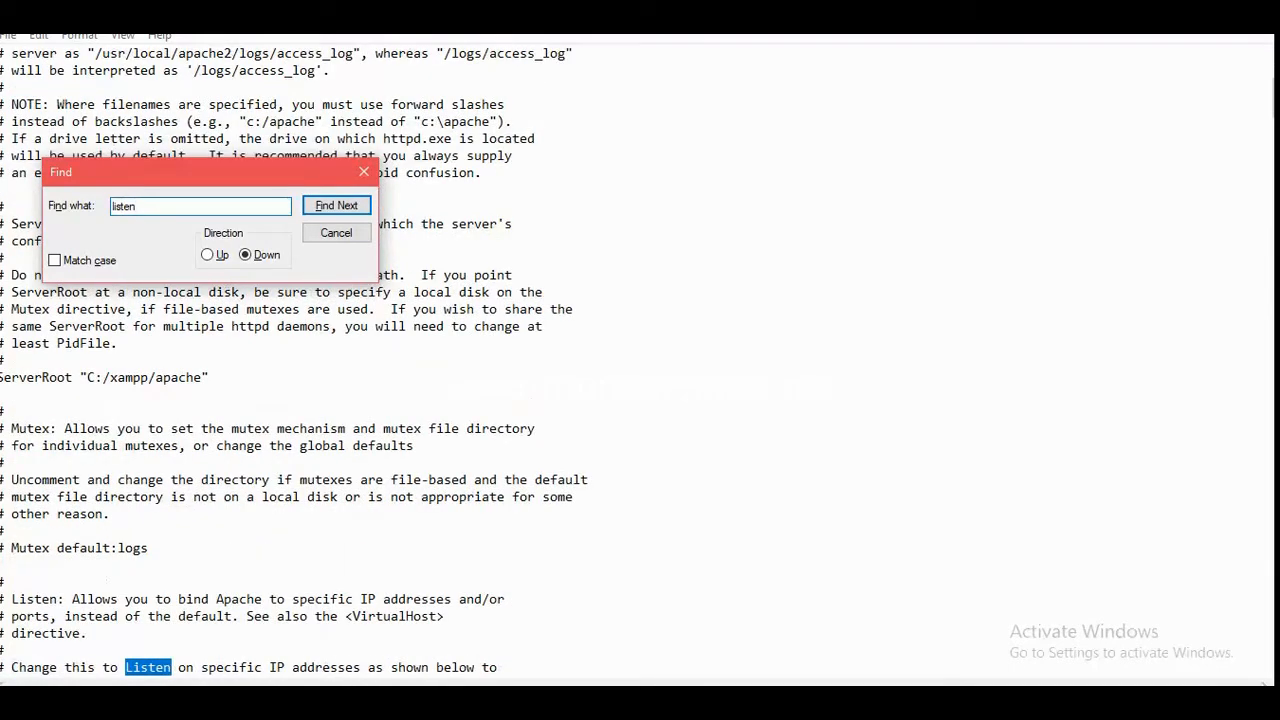
key(Return)
key(Return)
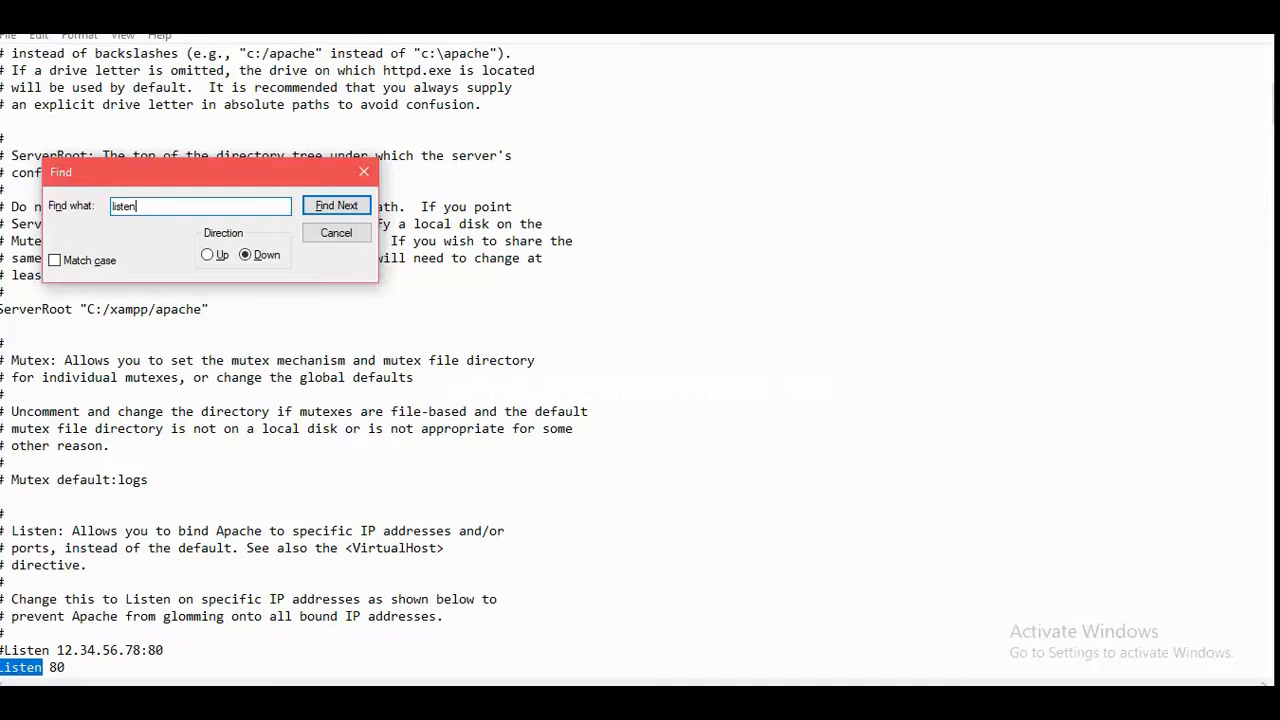
drag(200, 172, 840, 121)
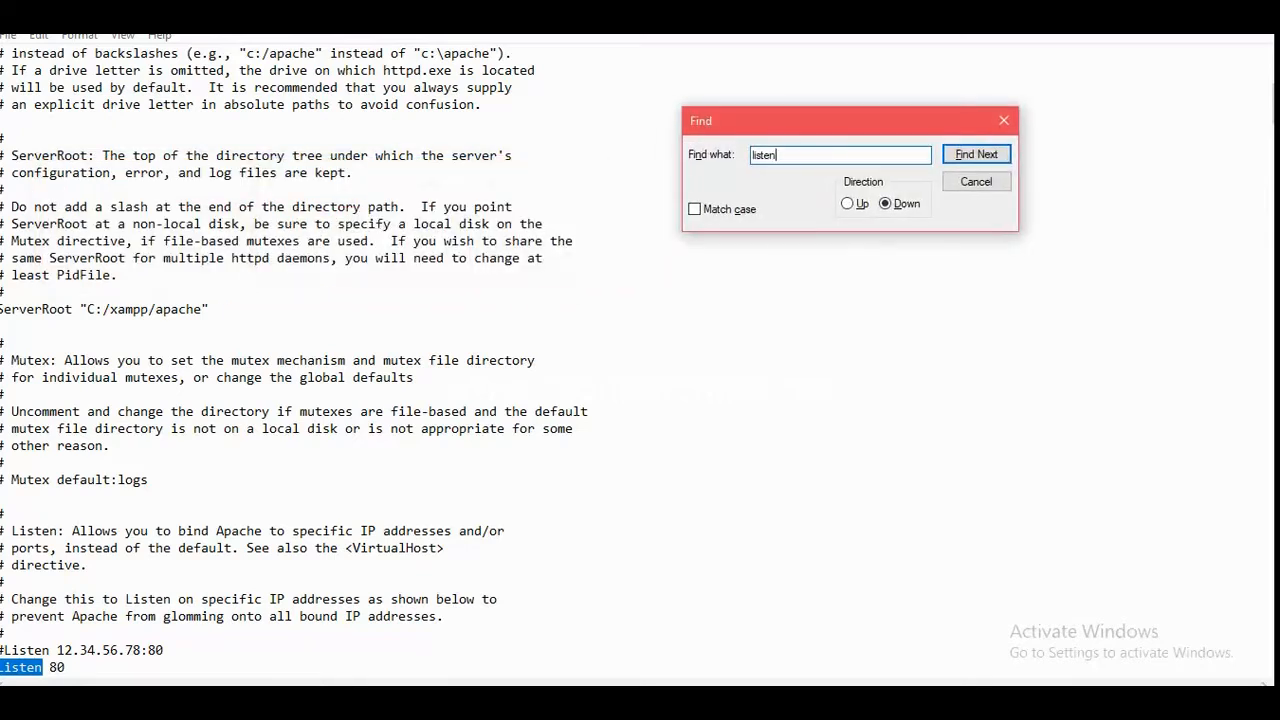
click(66, 667)
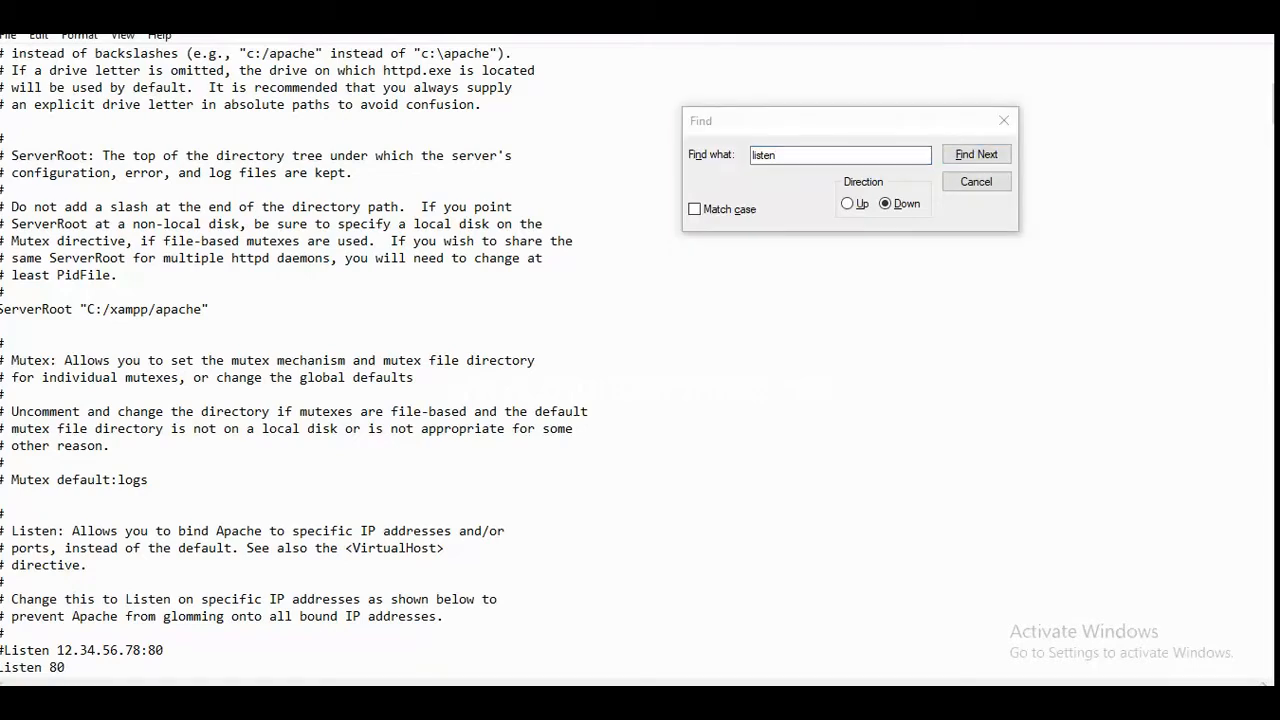
text(80)
click(976, 182)
Find the ServerName directive in httpd.conf, set it to localhost:8080, and close the file
key(ctrl+f)
text(servername)
key(Return)
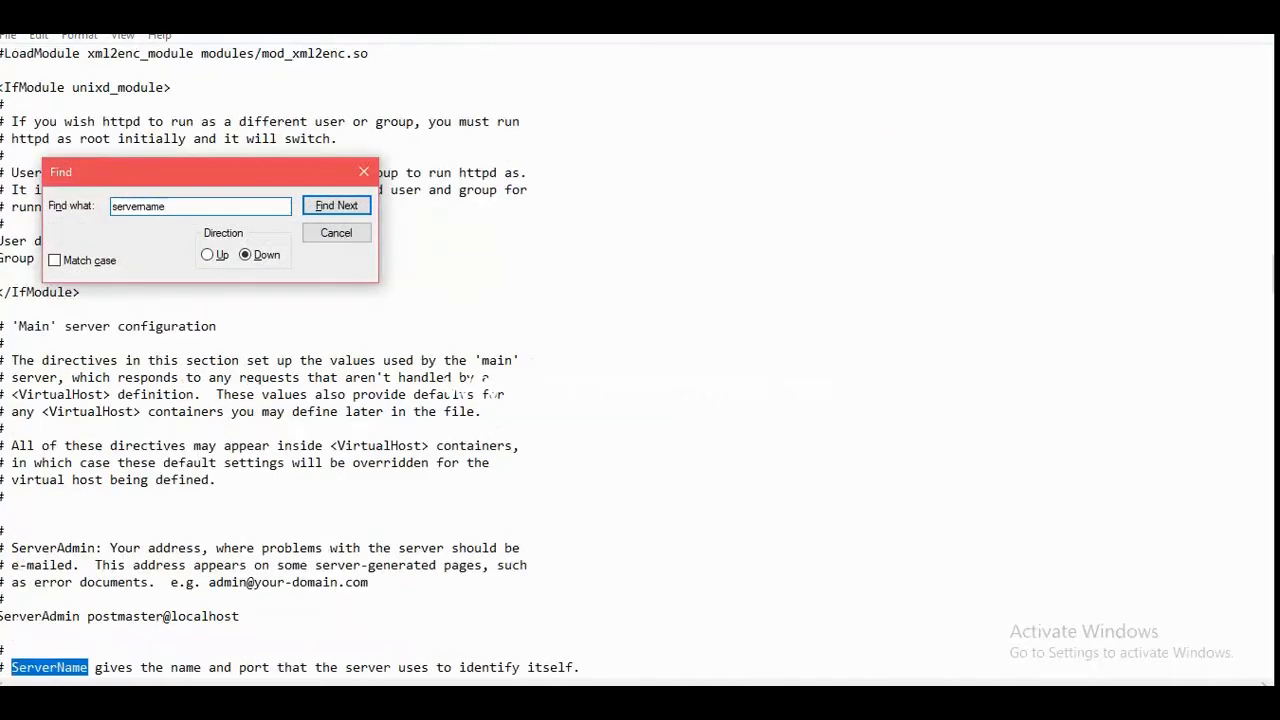
key(Return)
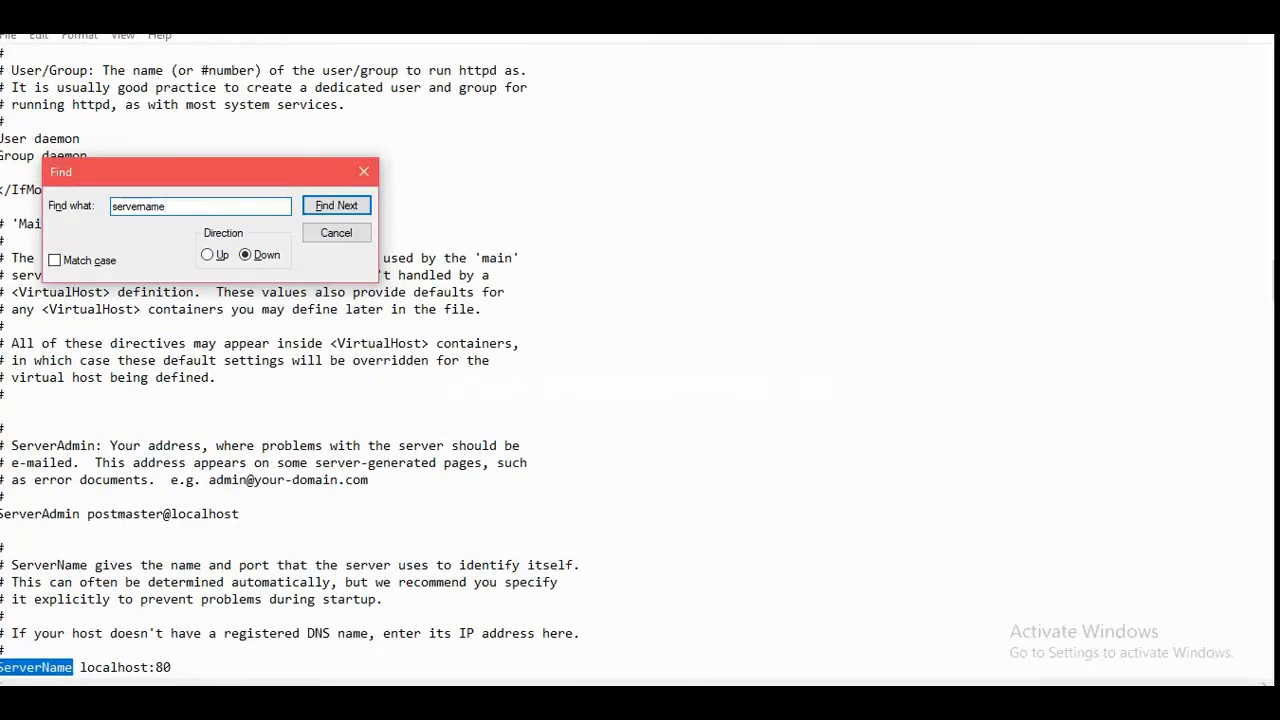
click(173, 667)
text(80)
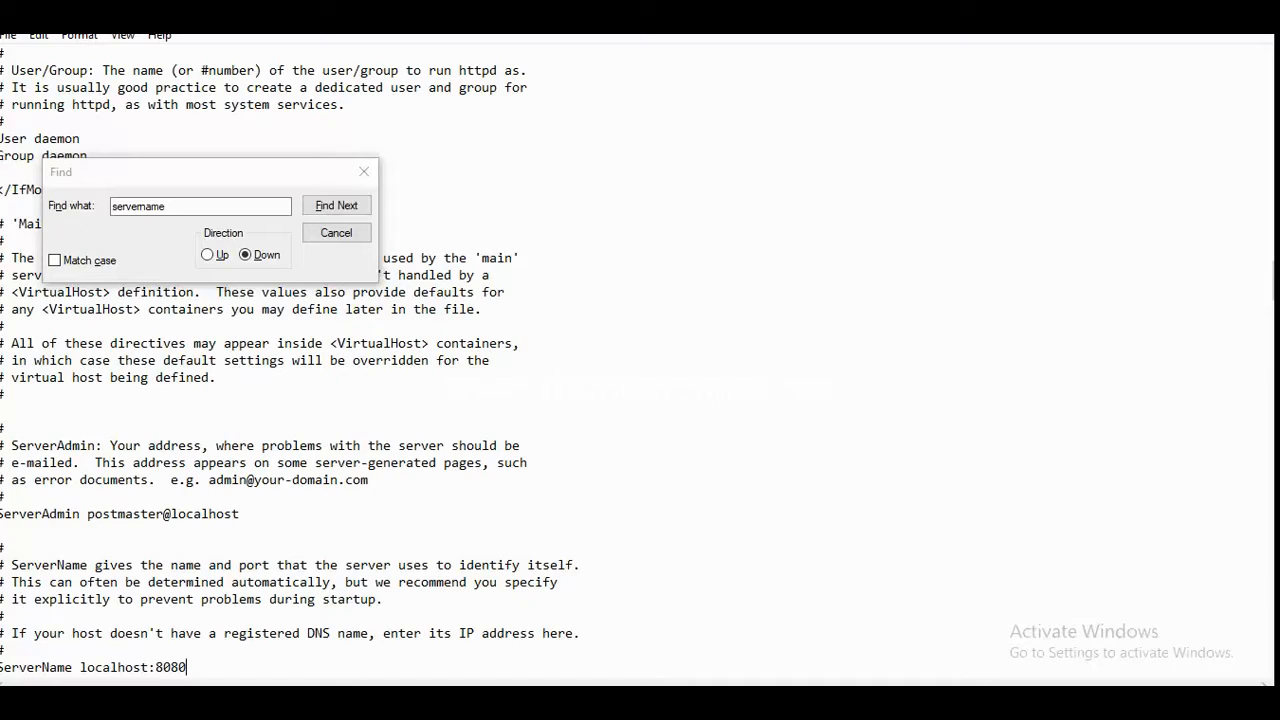
click(364, 171)
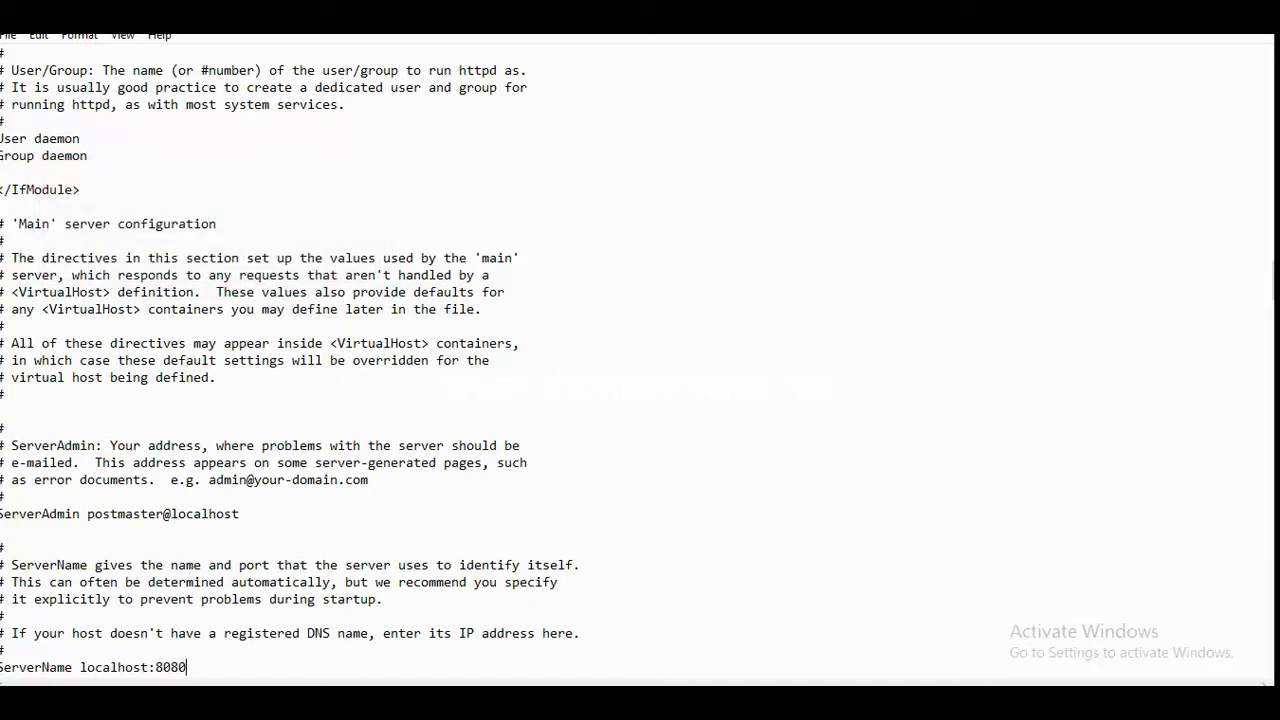
key(alt+F4)
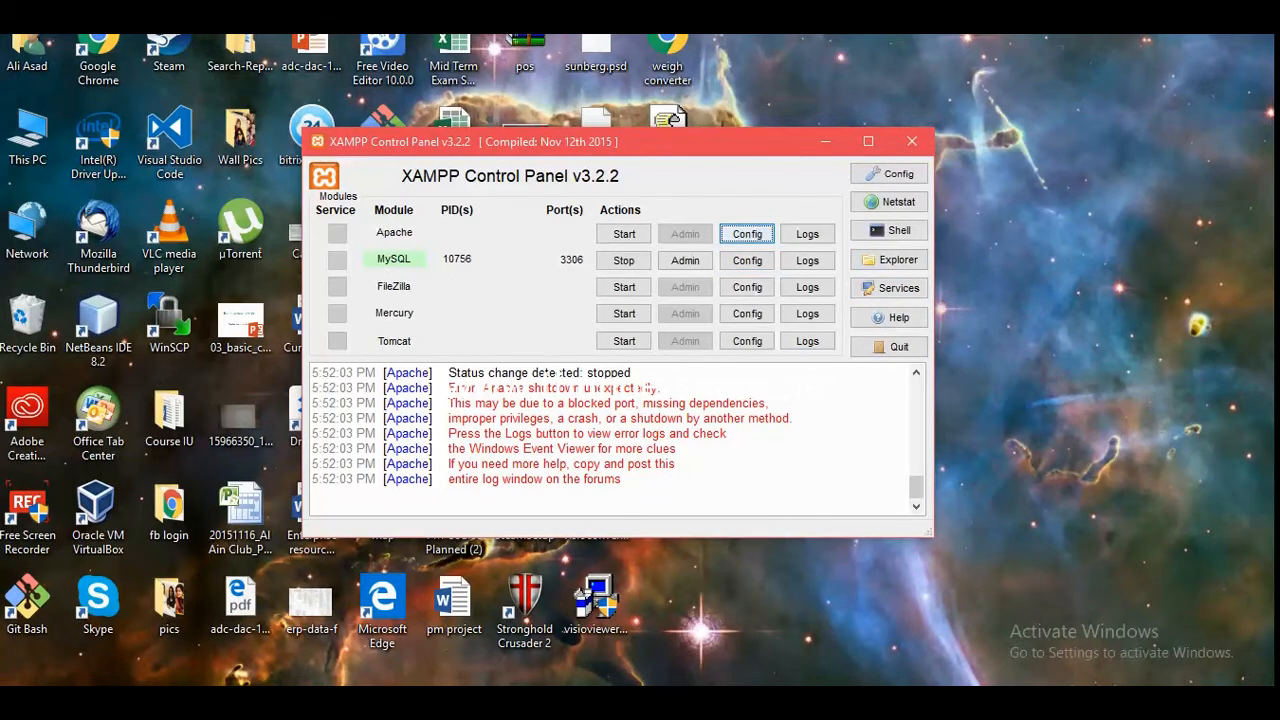
Open Apache's httpd-ssl.conf configuration file and set its Listen port to 4433
click(747, 233)
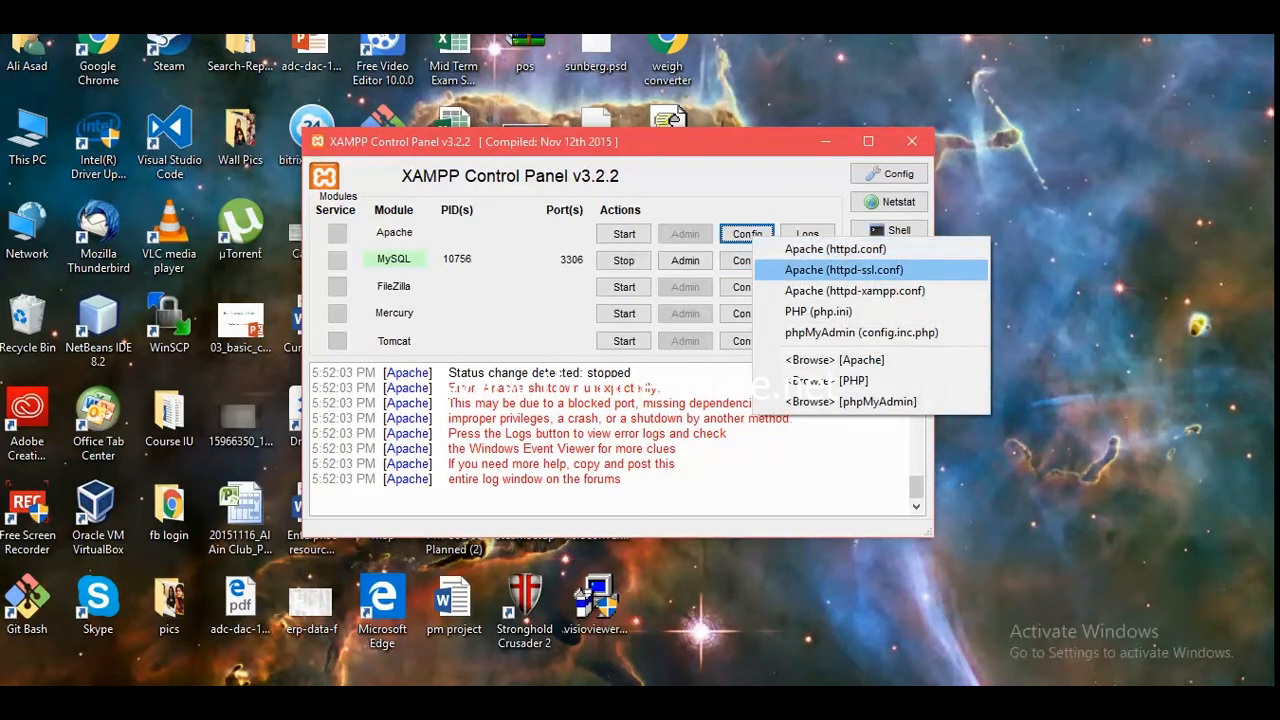
click(843, 269)
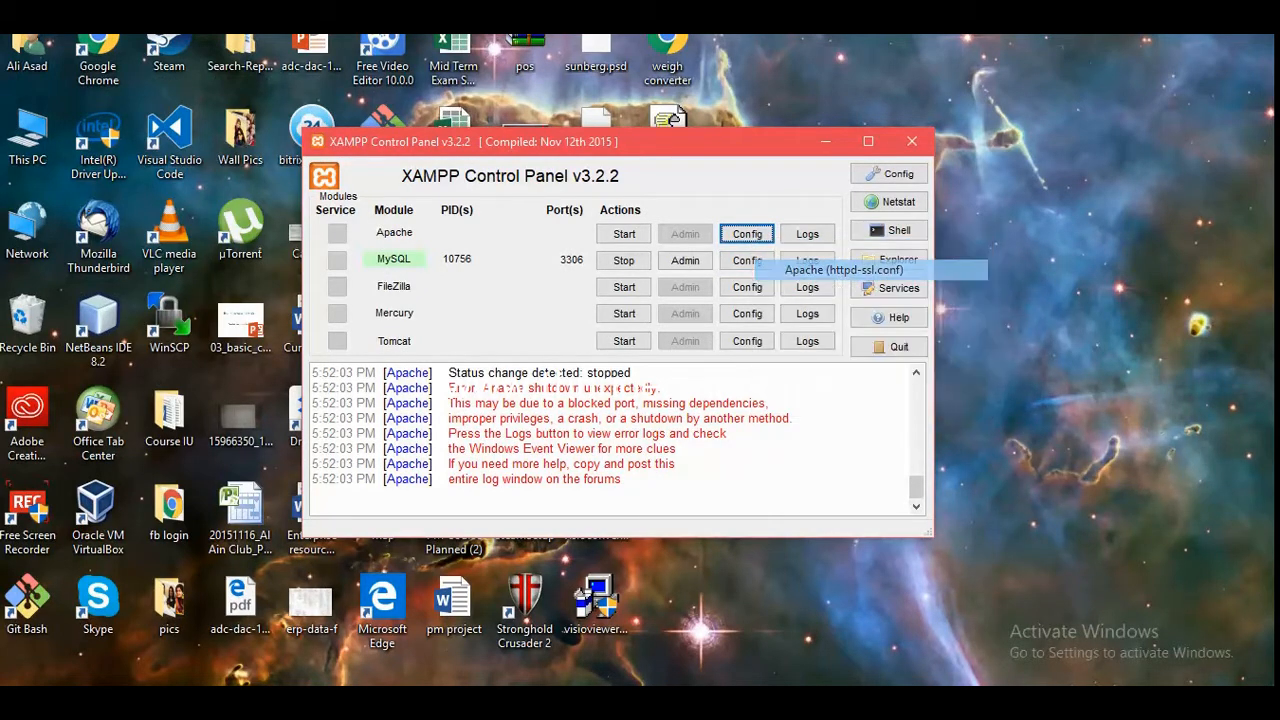
click(1185, 208)
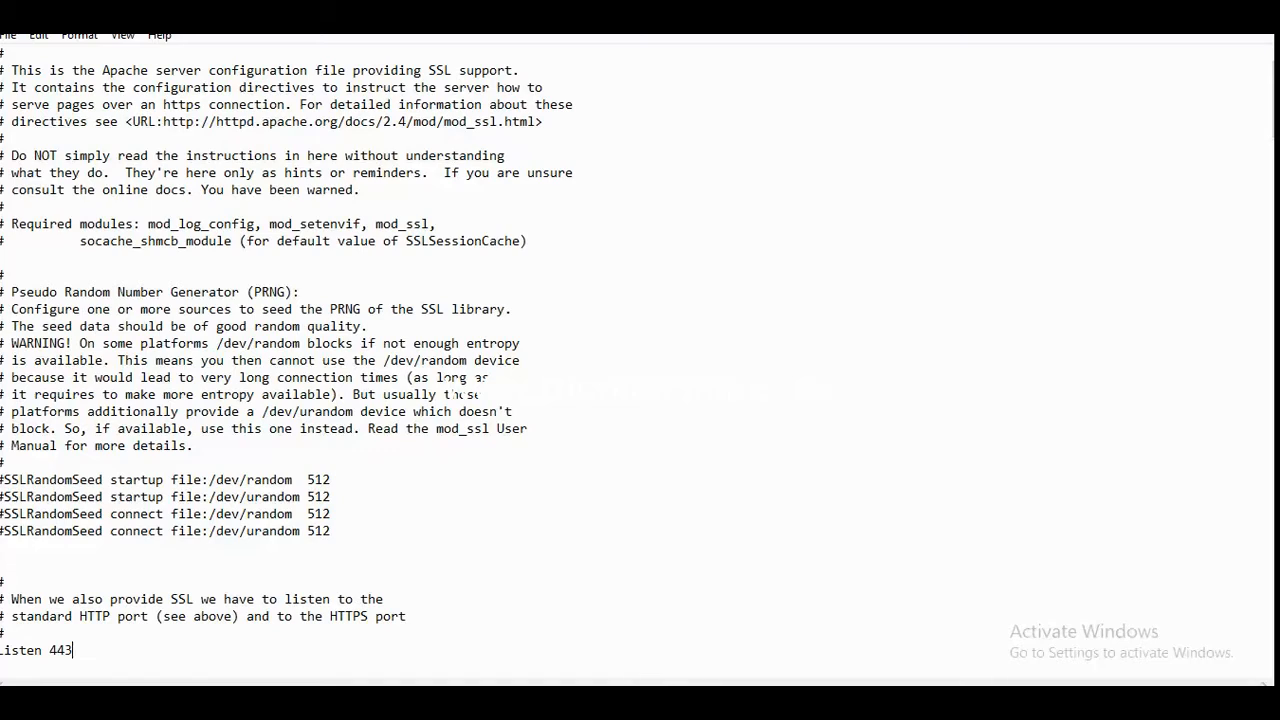
text(3)
Search httpd-ssl.conf for 443 and set the port of the _default_ VirtualHost to 4433
key(ctrl+f)
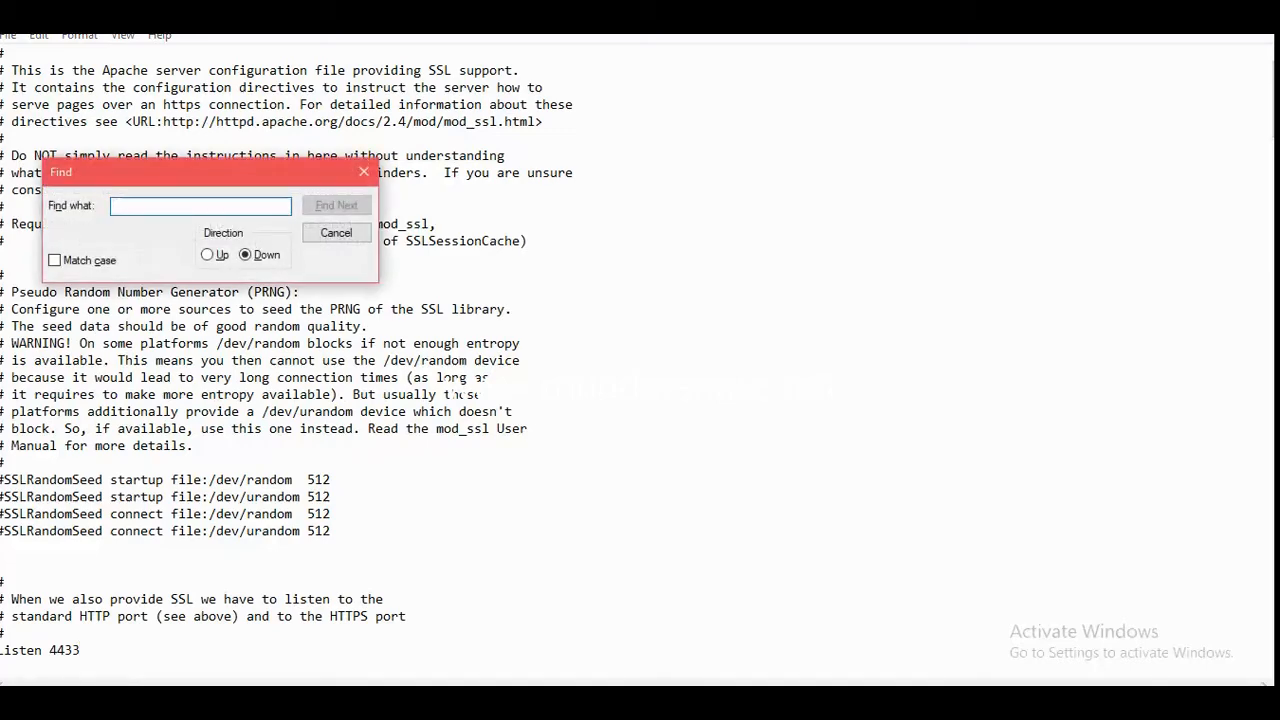
text(443)
key(Return)
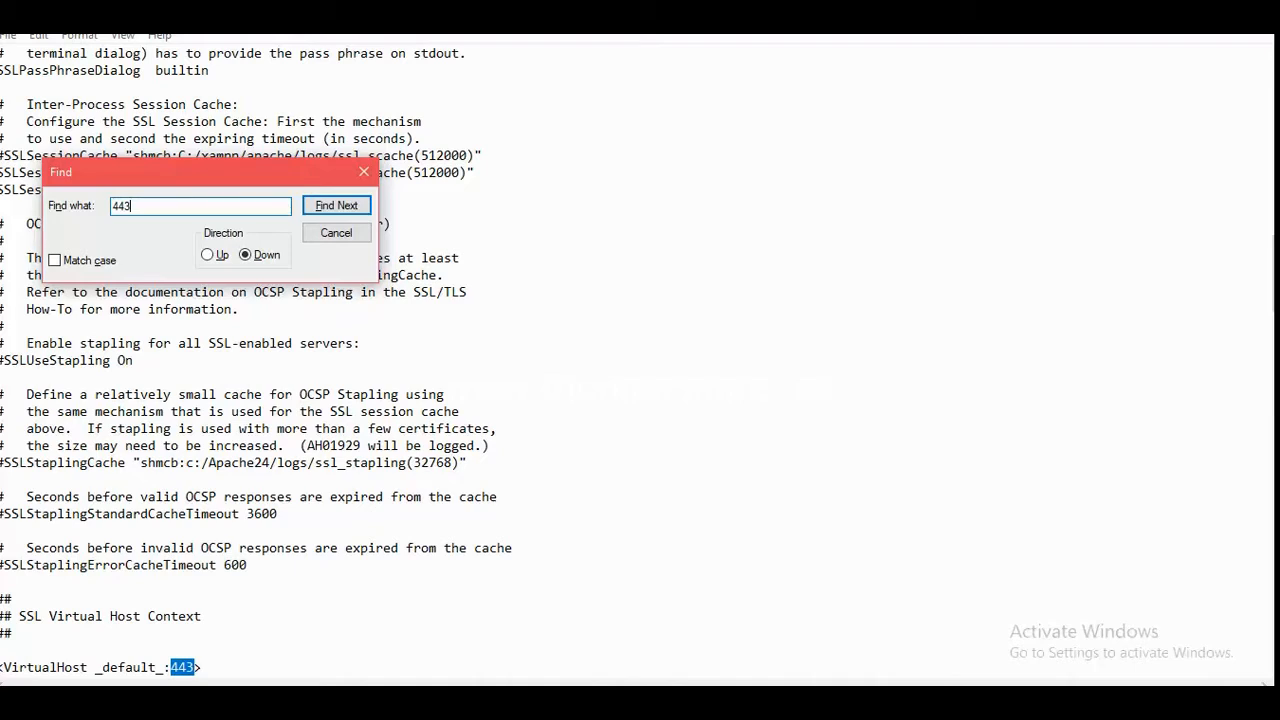
click(194, 667)
text(3)
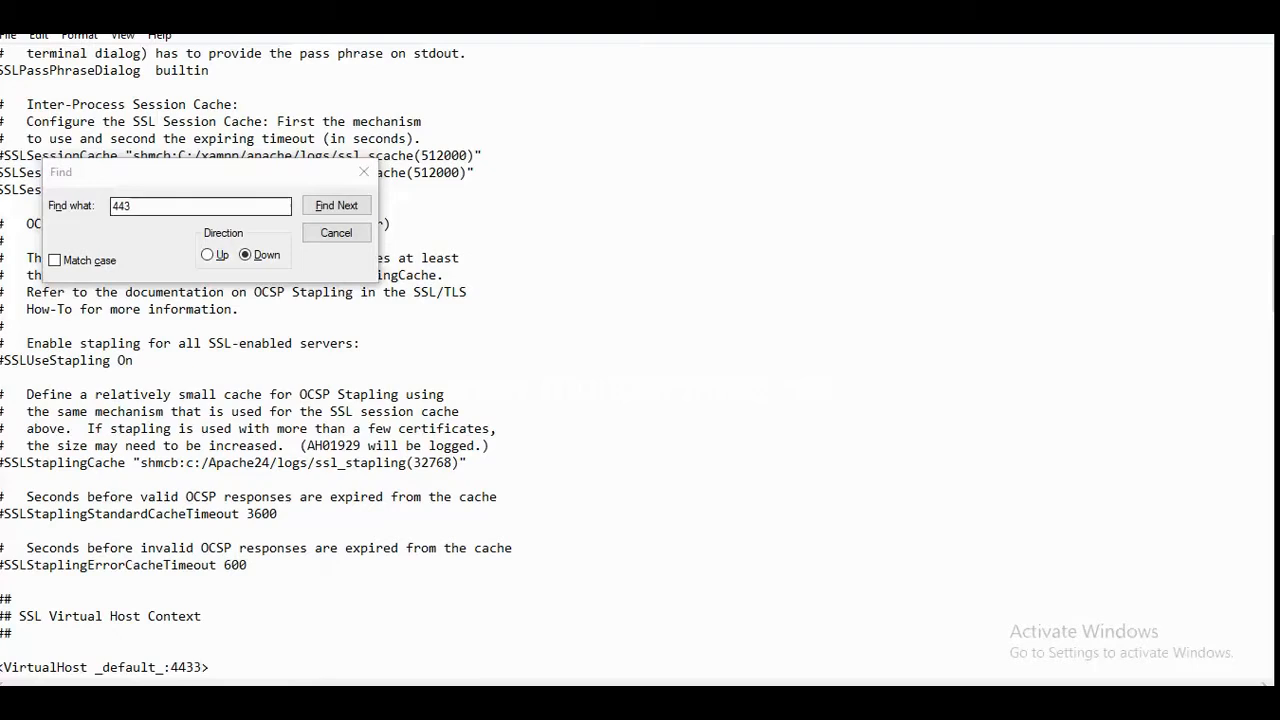
click(200, 206)
key(Return)
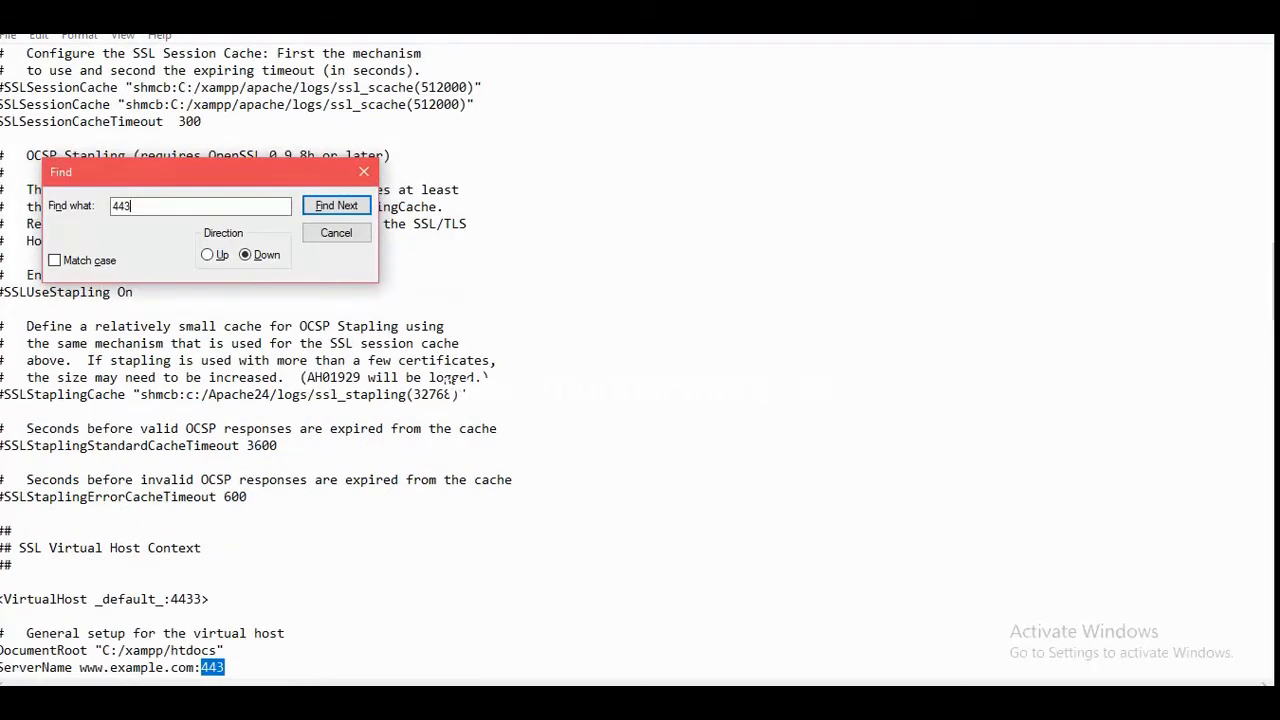
click(226, 667)
text(3)
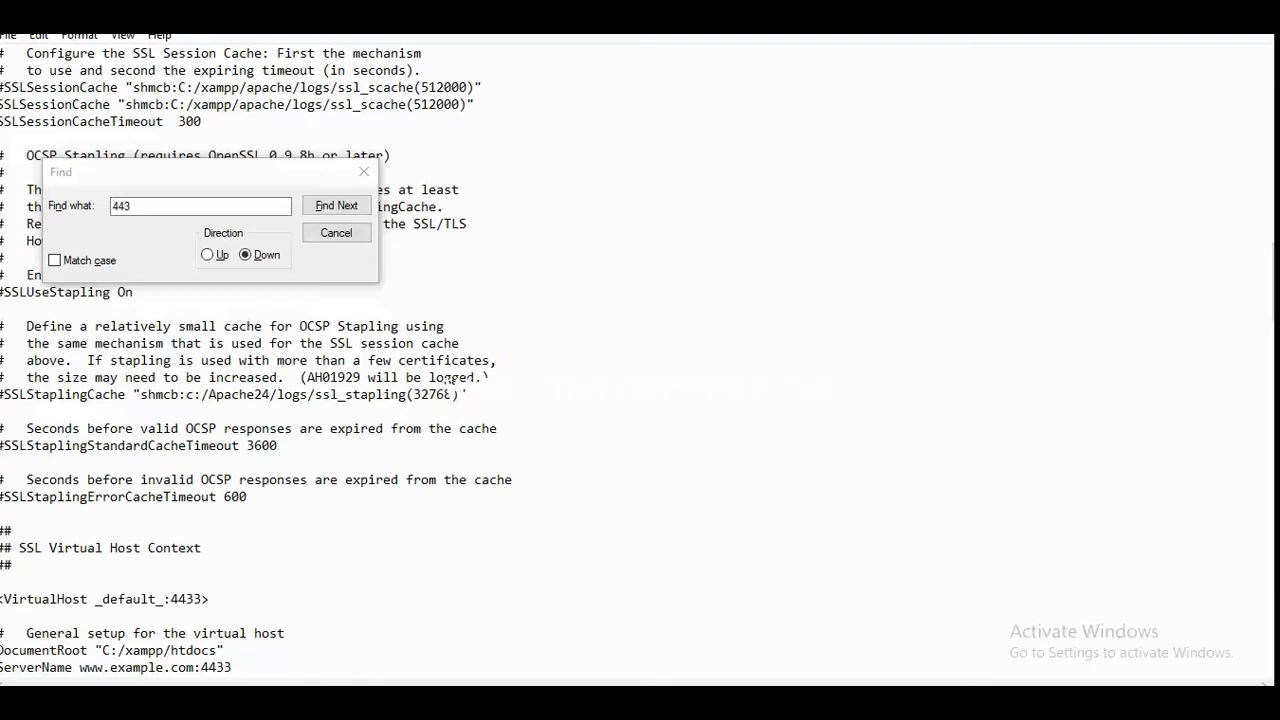
Search the rest of httpd-ssl.conf for further "listen" directives and look back through the SSL settings toward the file's beginning
drag(200, 172, 727, 145)
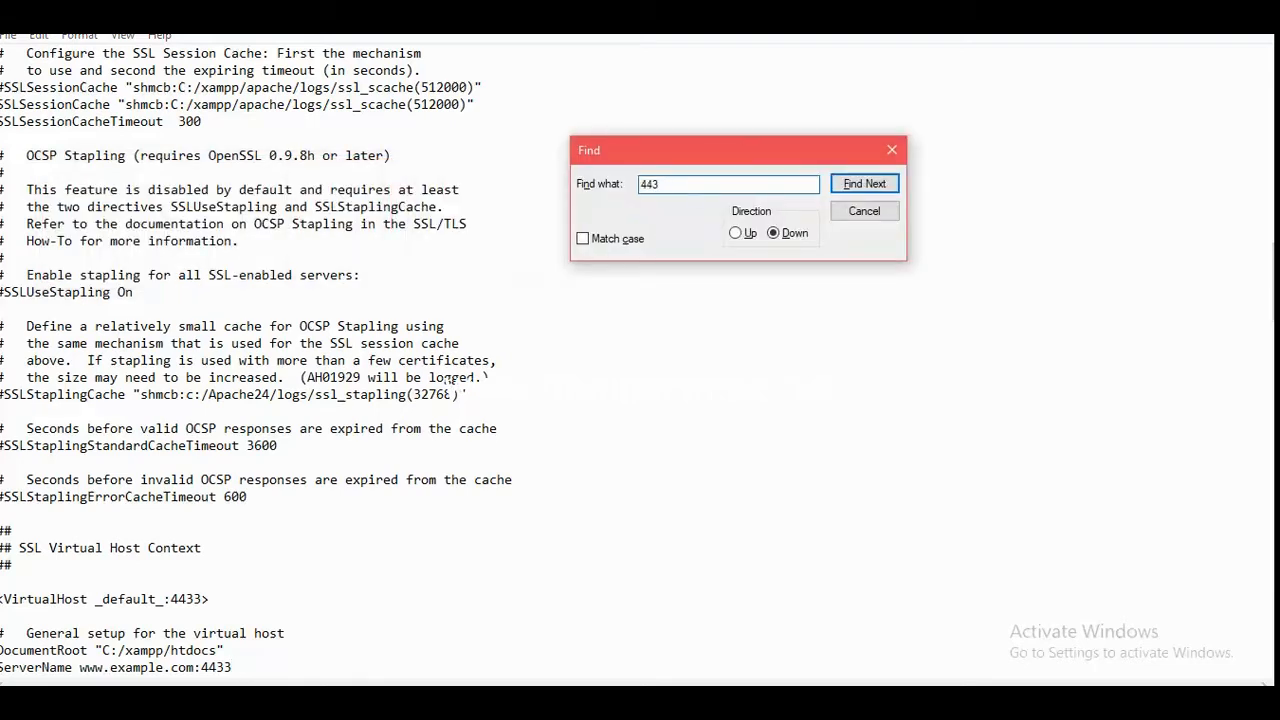
key(BackSpace)
key(BackSpace)
key(BackSpace)
text(listem)
key(Return)
key(Return)
key(BackSpace)
text(n)
key(Return)
key(Return)
key(BackSpace)
key(BackSpace)
key(BackSpace)
key(BackSpace)
key(BackSpace)
click(892, 150)
scroll(640, 360, up, 3)
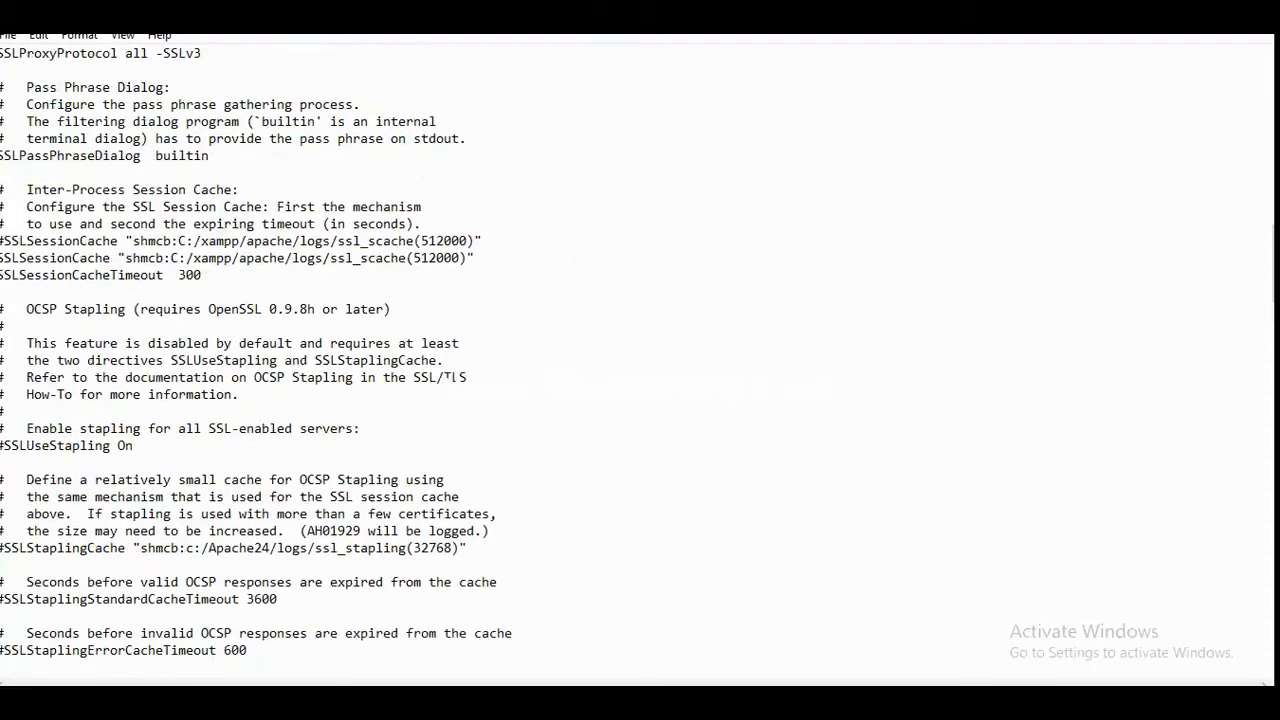
scroll(640, 360, up, 9)
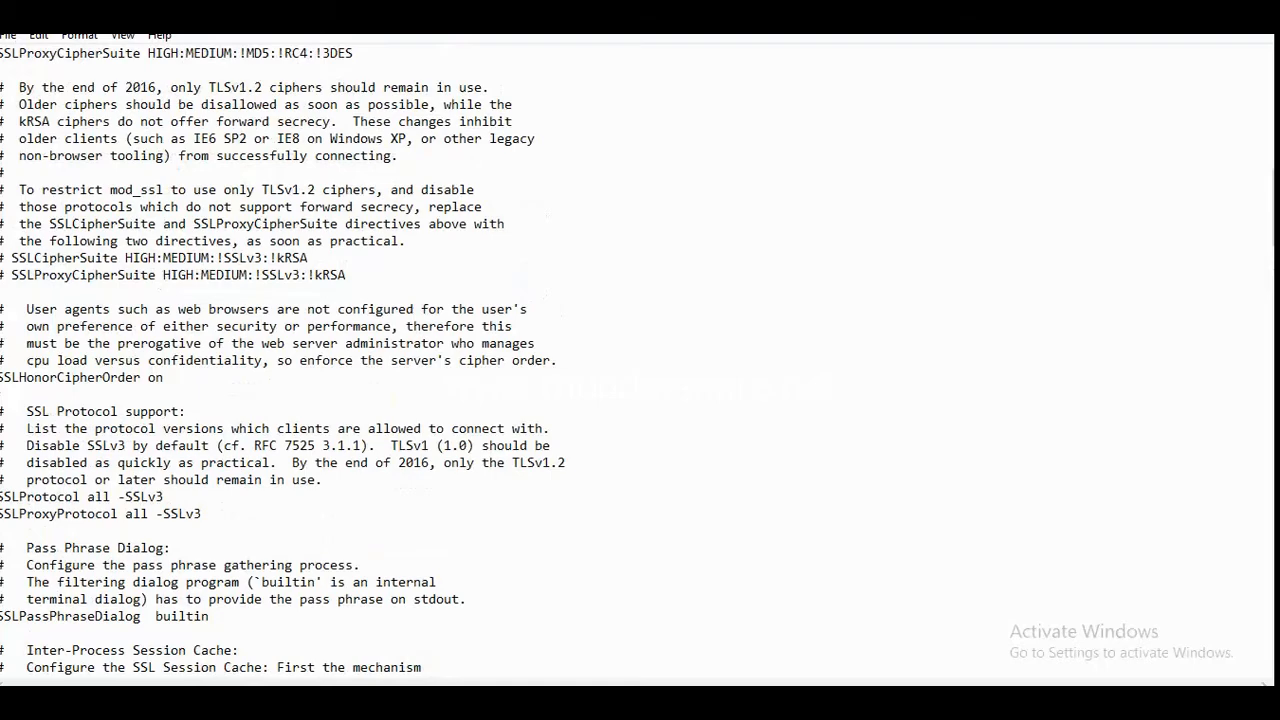
scroll(640, 360, up, 7)
scroll(640, 360, up, 2)
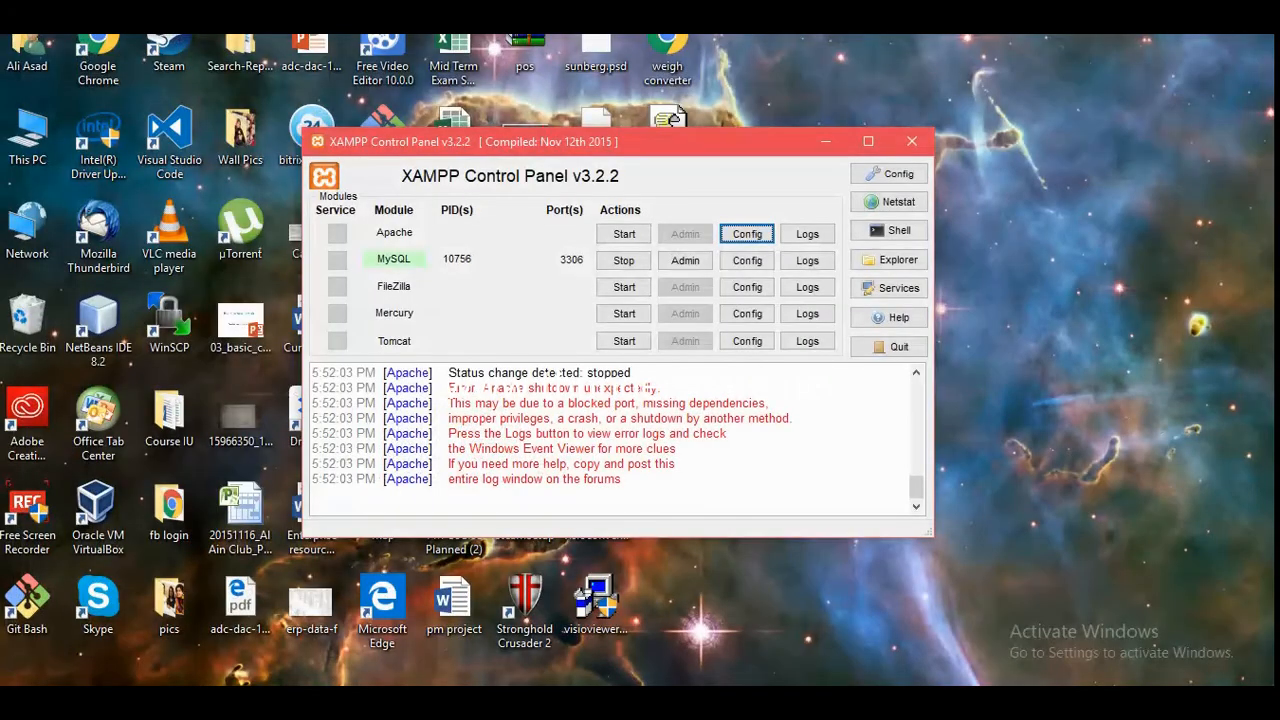
Start the Apache module with the edited configuration
click(624, 234)
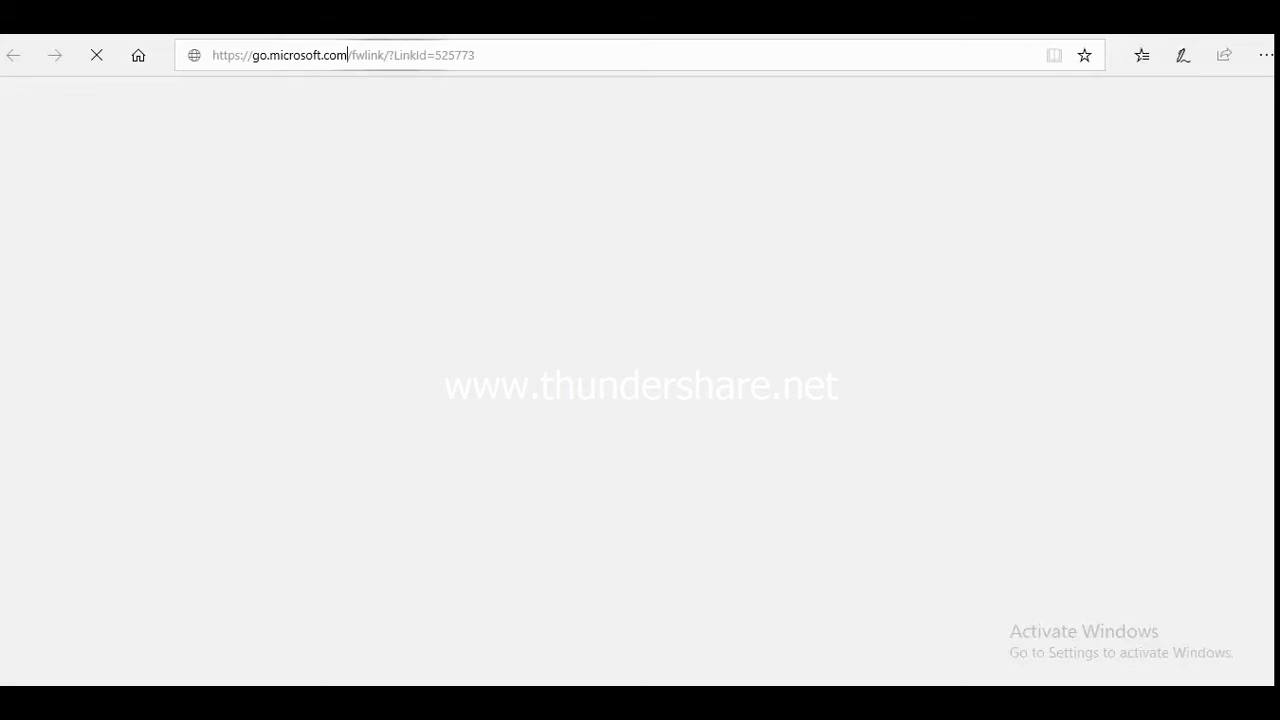
click(348, 55)
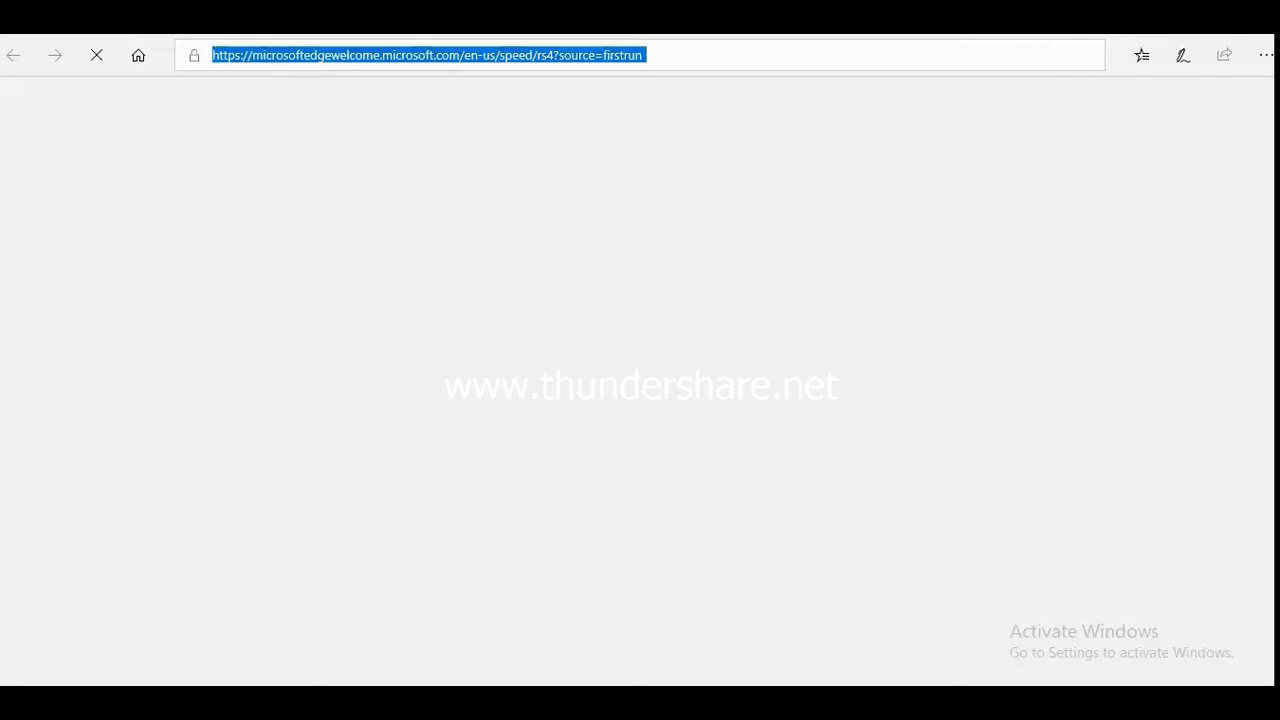
text(https)
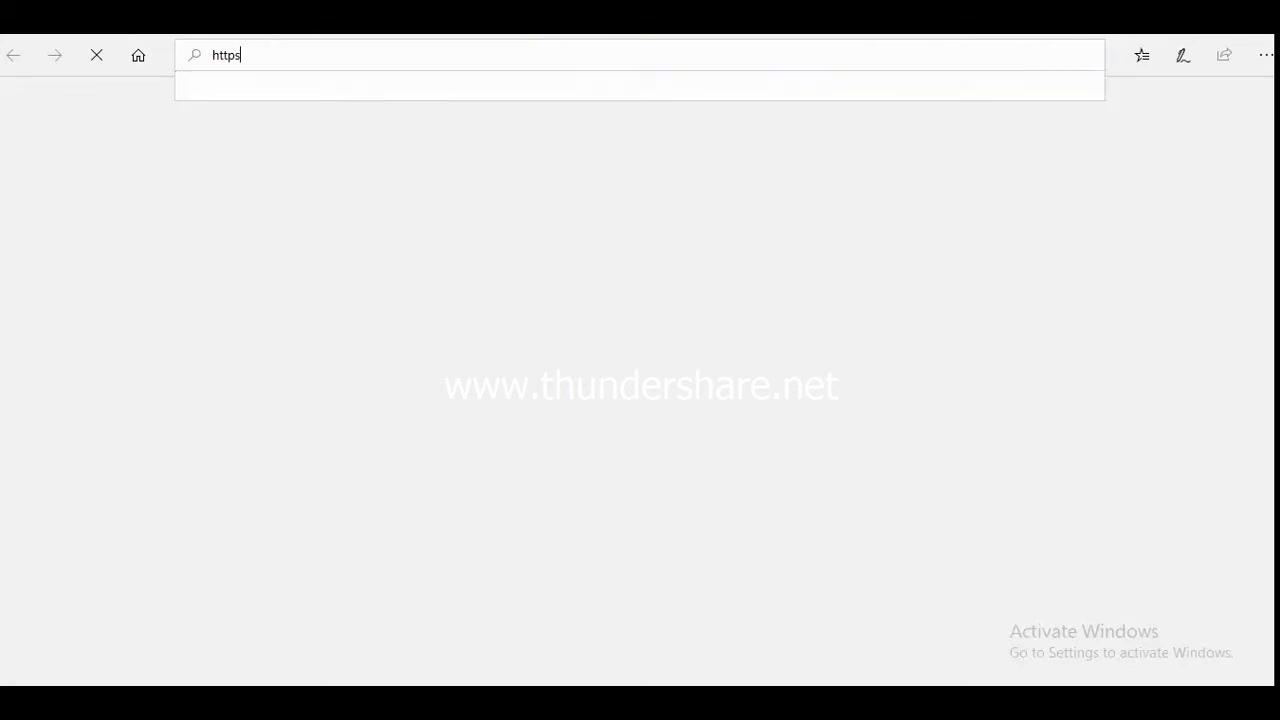
text(://)
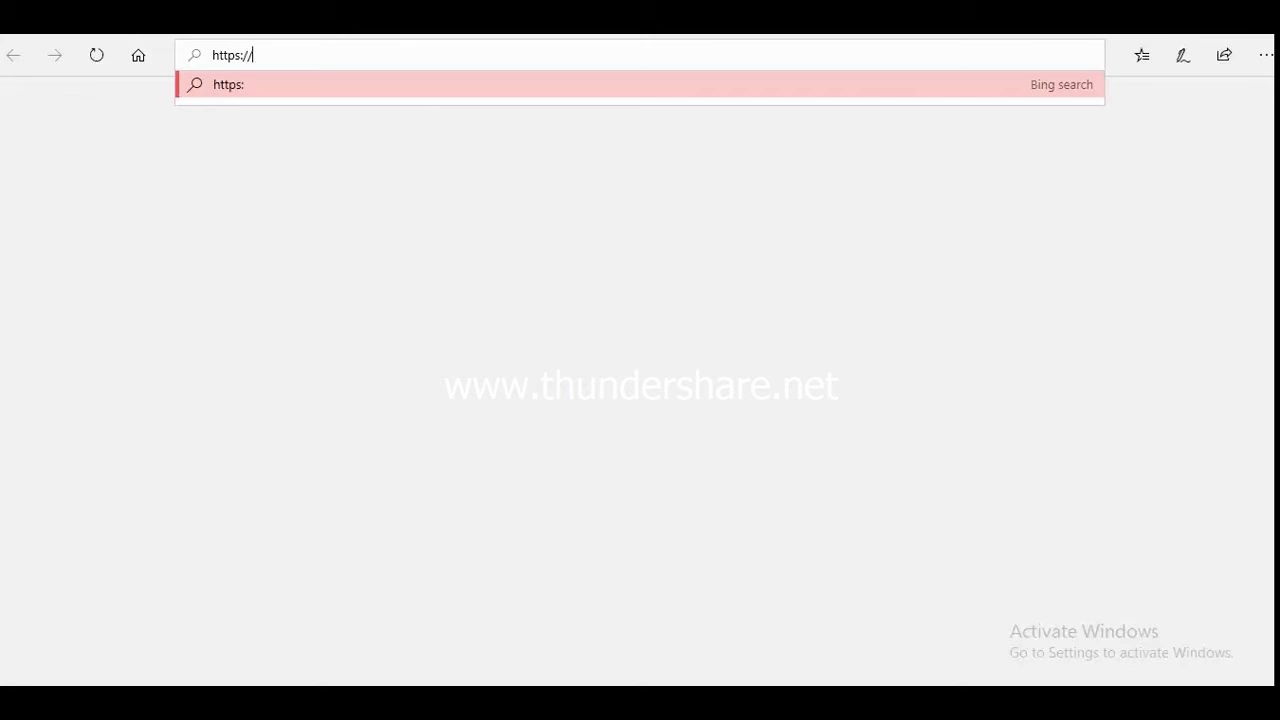
text(localh)
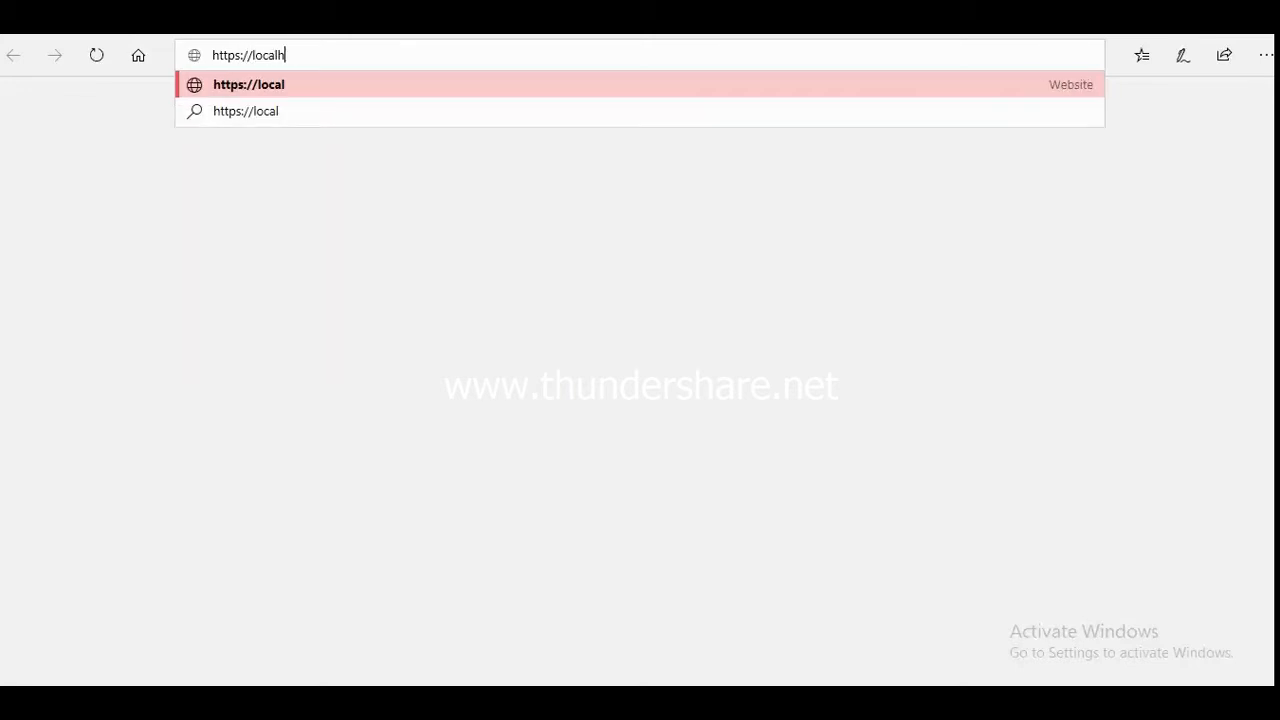
text(ost/6060)
key(BackSpace)
key(BackSpace)
key(BackSpace)
key(BackSpace)
key(BackSpace)
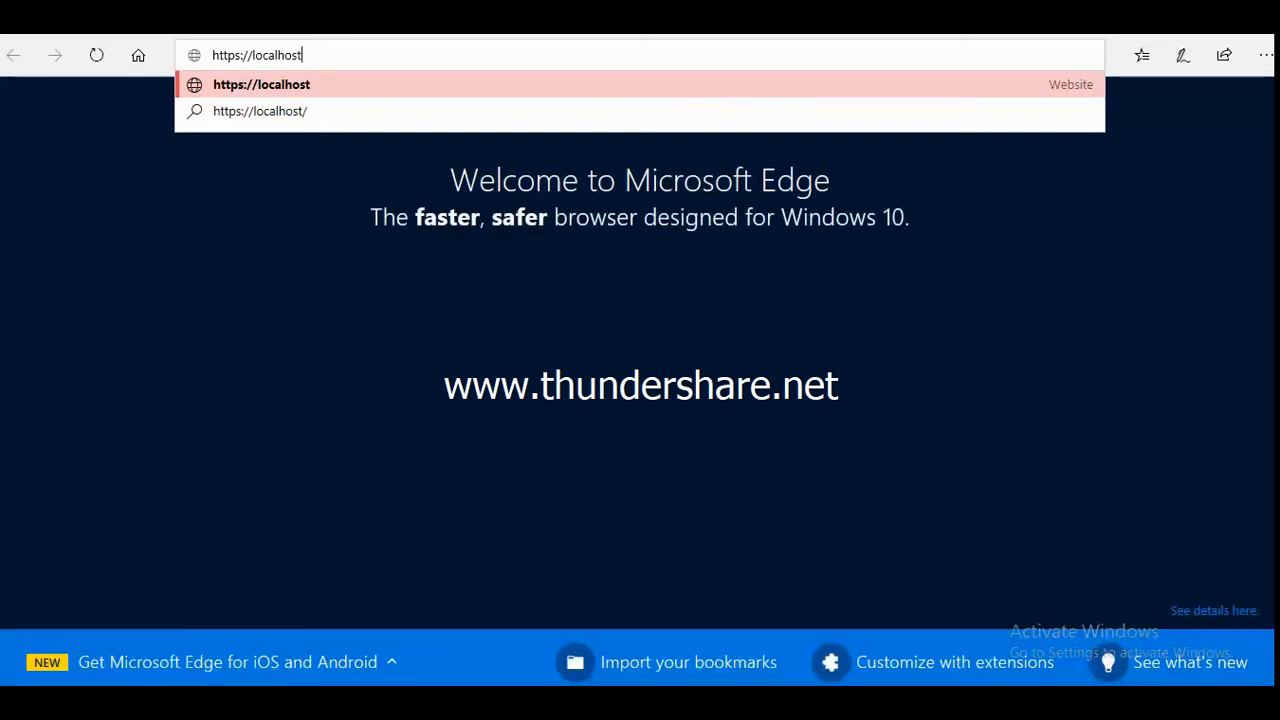
text(:)
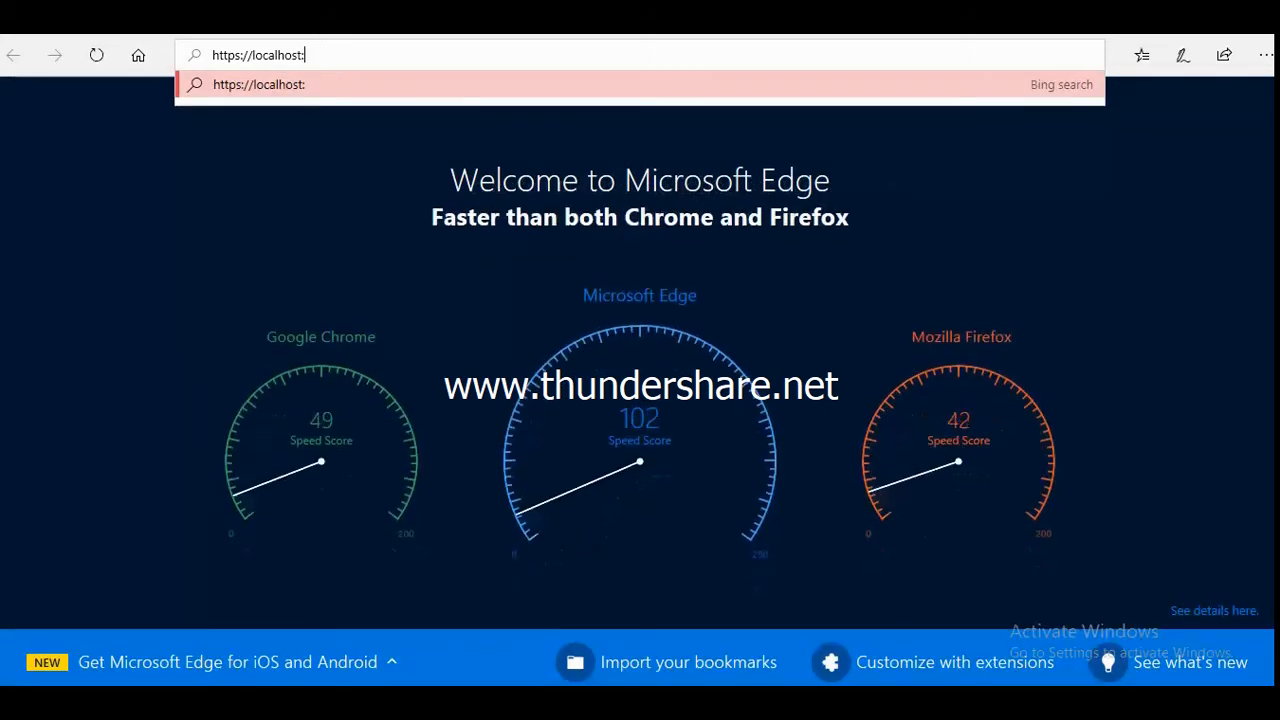
text(8080)
key(Return)
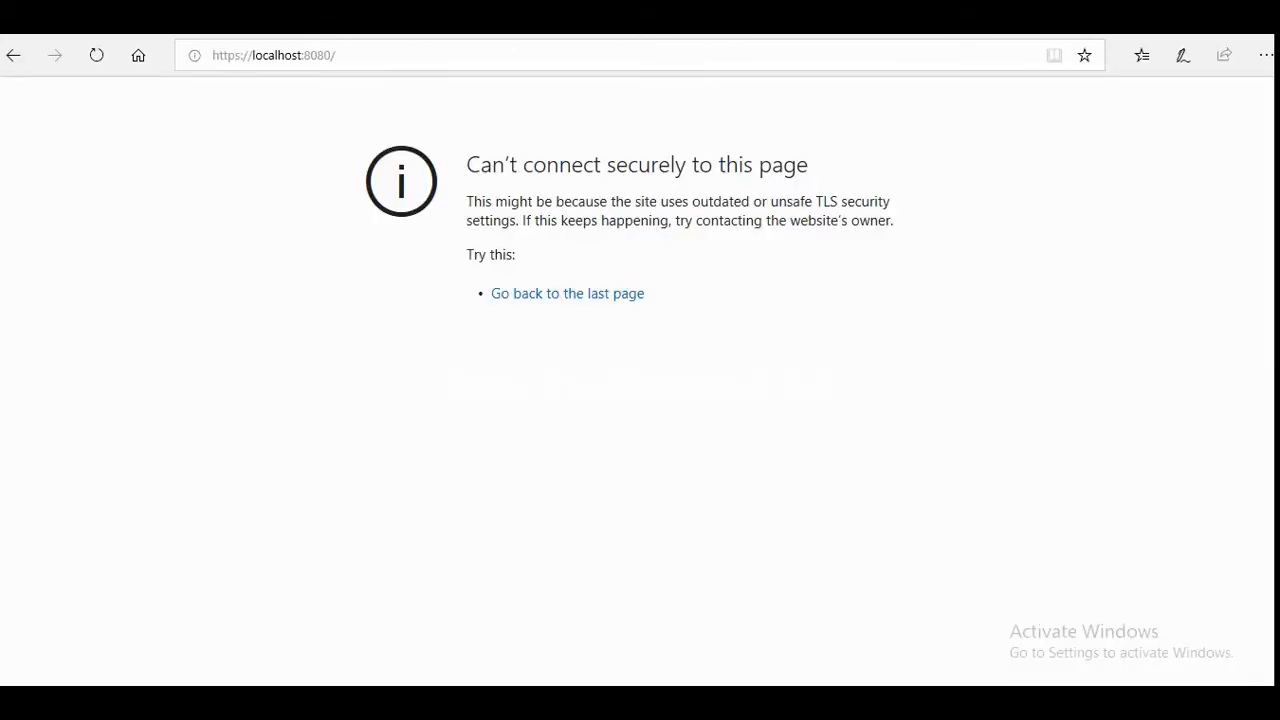
Change the address from HTTPS to plain HTTP for localhost:8080 and load the XAMPP dashboard
click(340, 55)
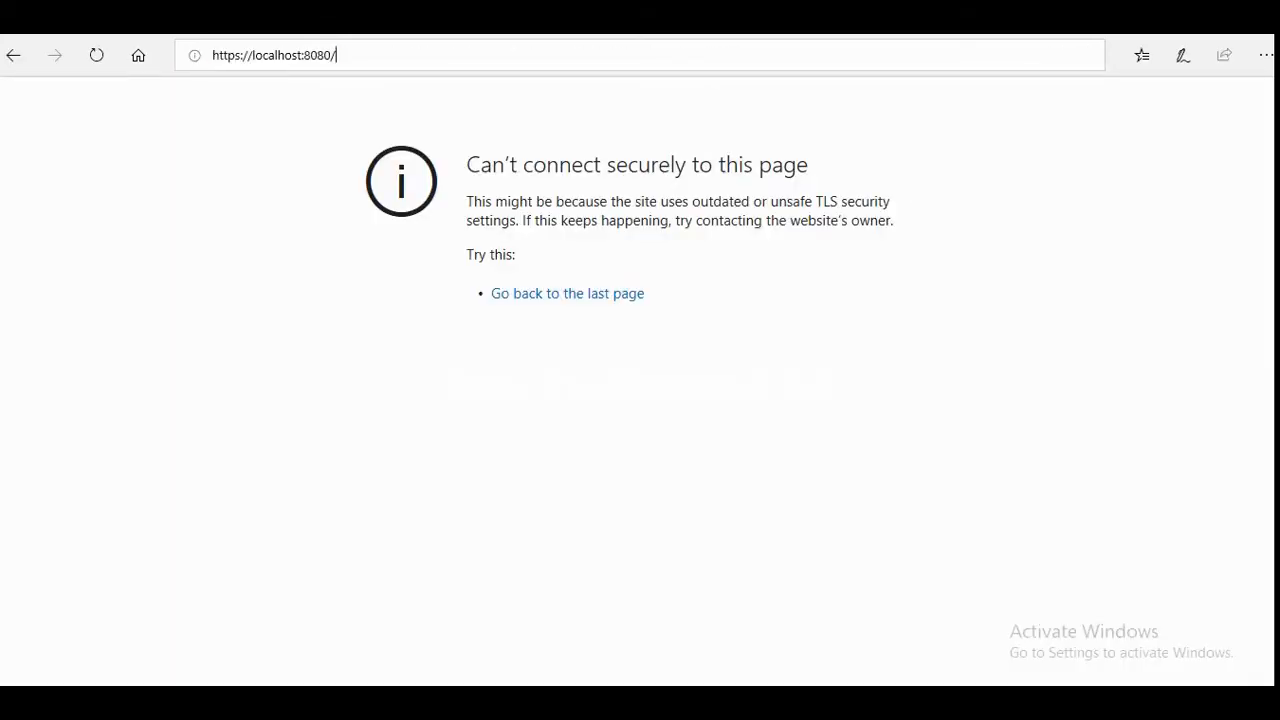
click(340, 55)
key(BackSpace)
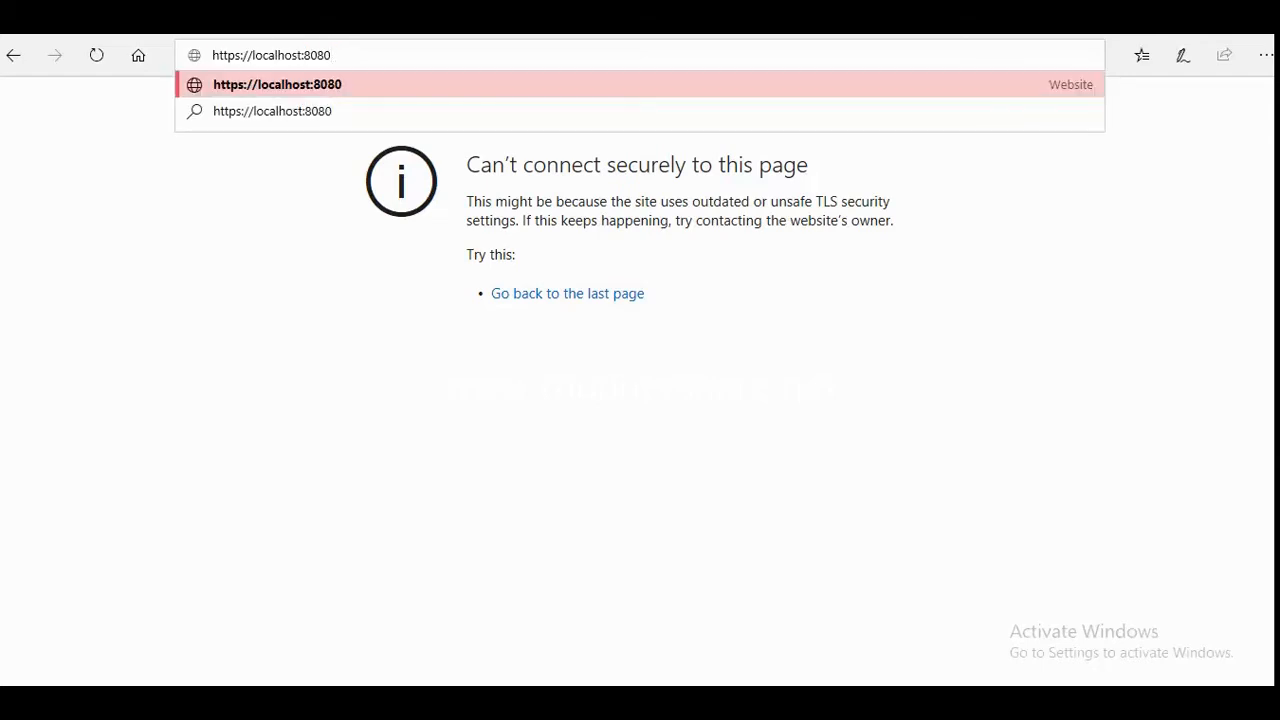
key(BackSpace)
key(Return)
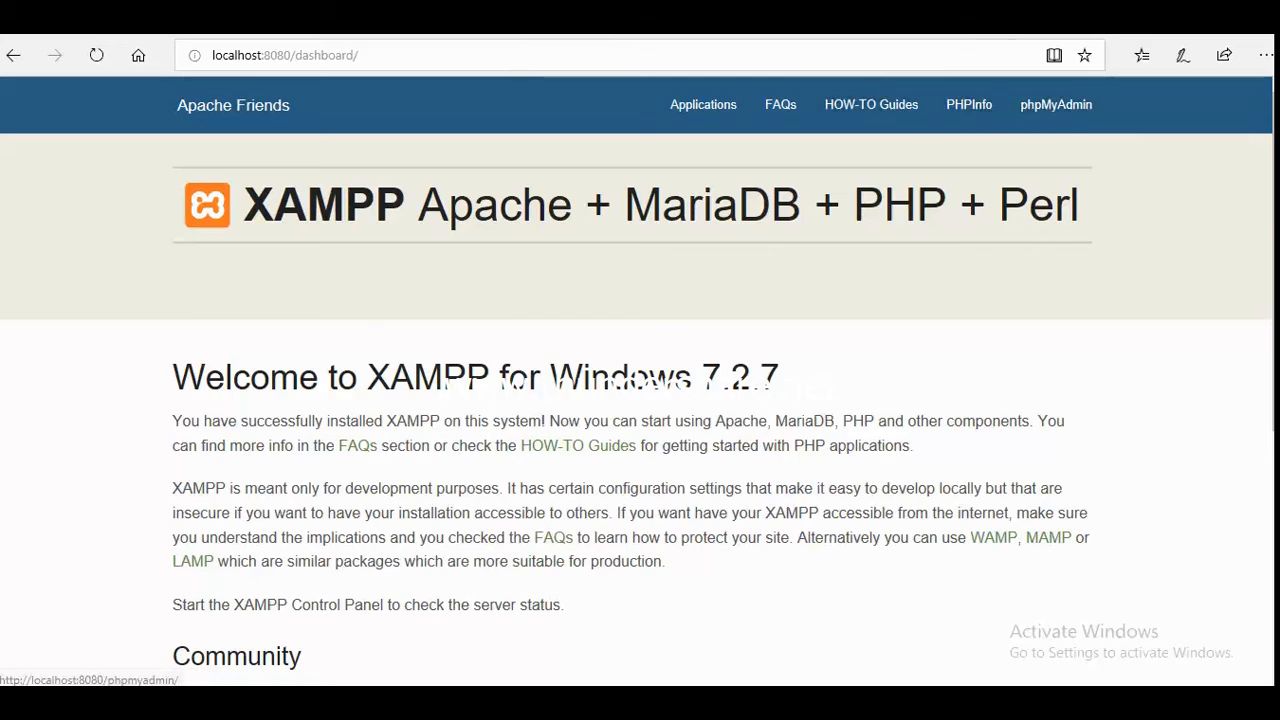
Open phpMyAdmin from the XAMPP dashboard
click(1197, 198)
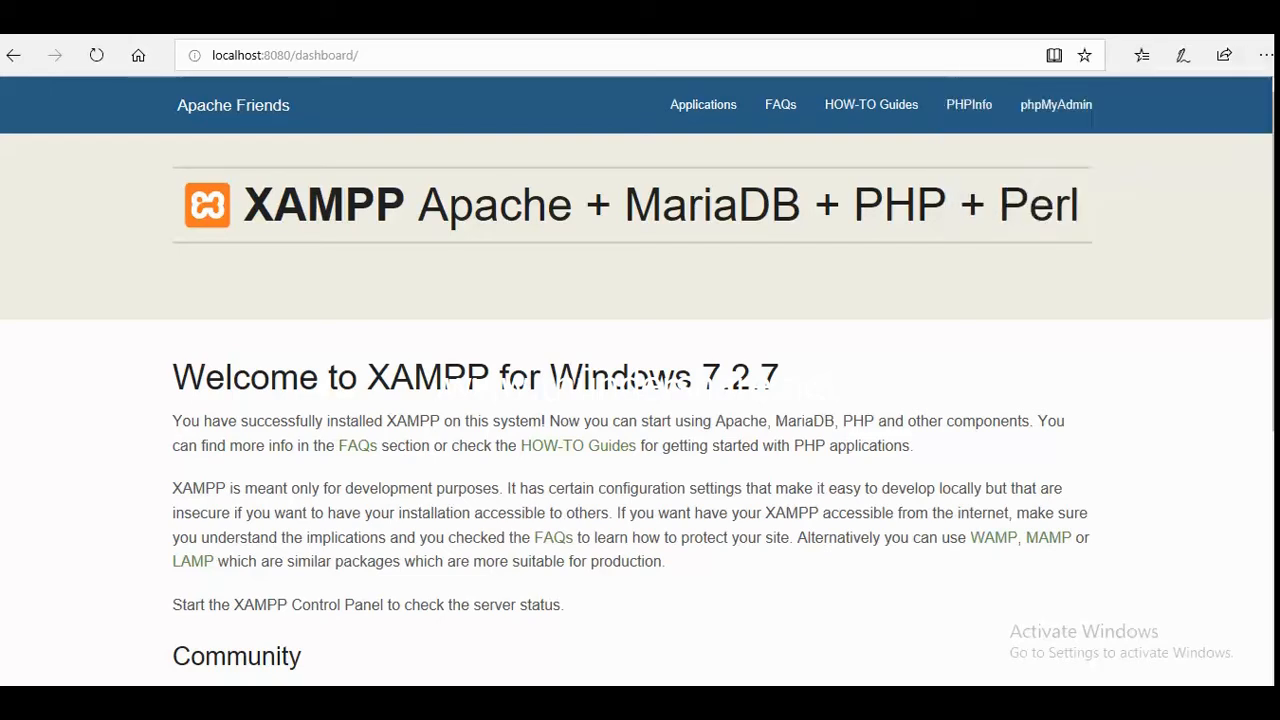
click(1056, 104)
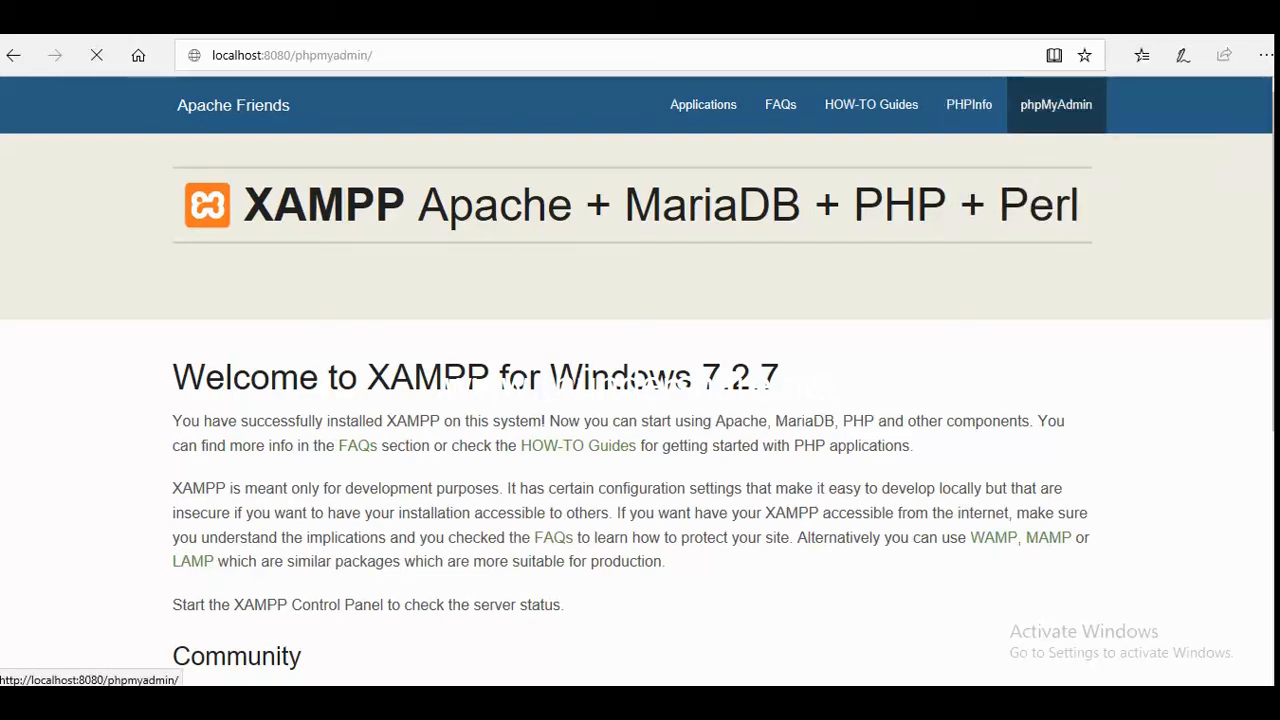